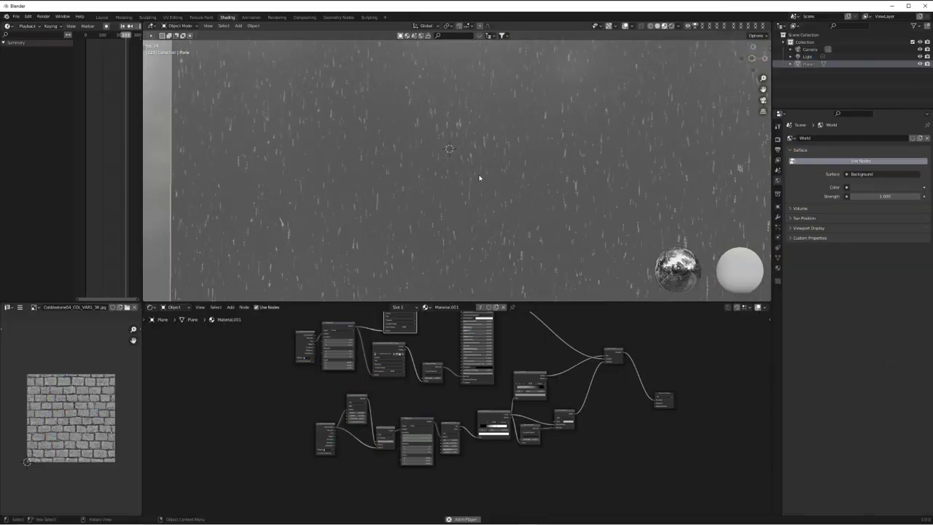
Examine the finished animated rain material on the plane from several angles and distances, along with its node setup.
scroll(480, 178, "up", 4)
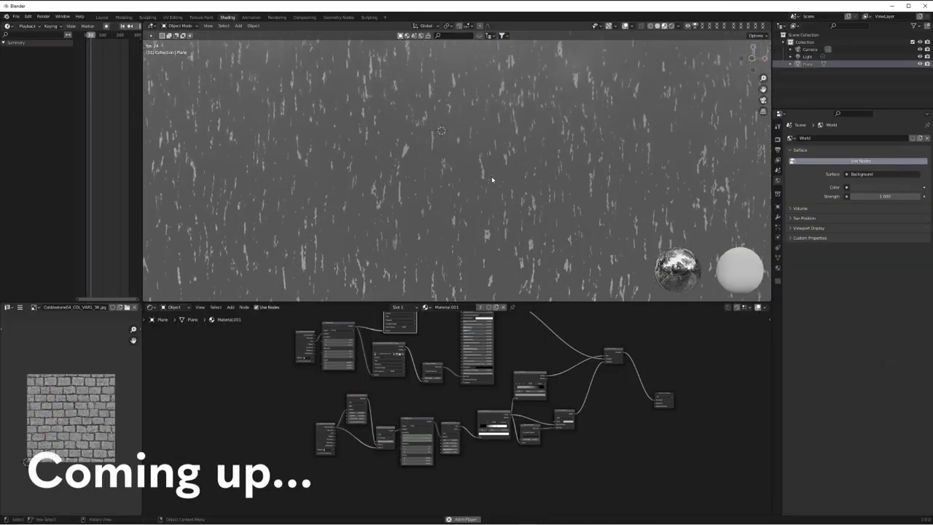
scroll(495, 206, "down", 3)
middle_click_drag(496, 189, 544, 171)
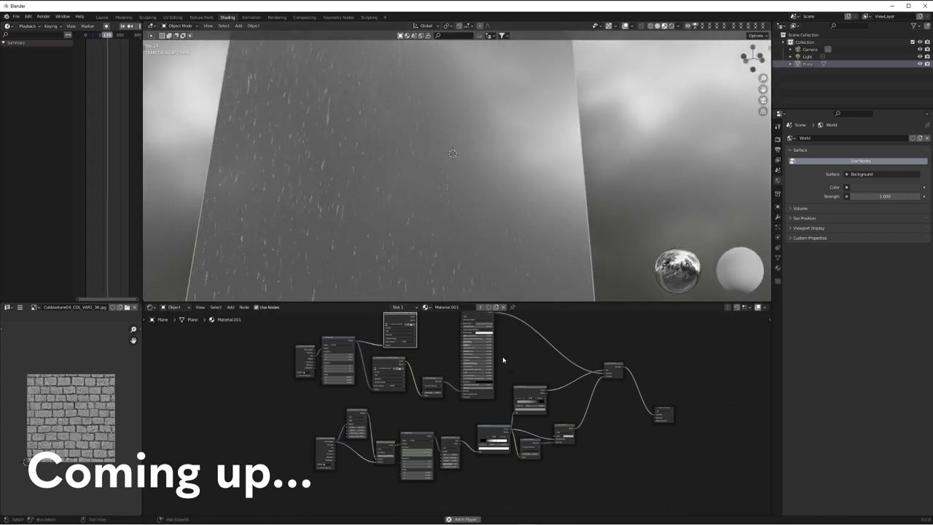
middle_click_drag(510, 341, 511, 385)
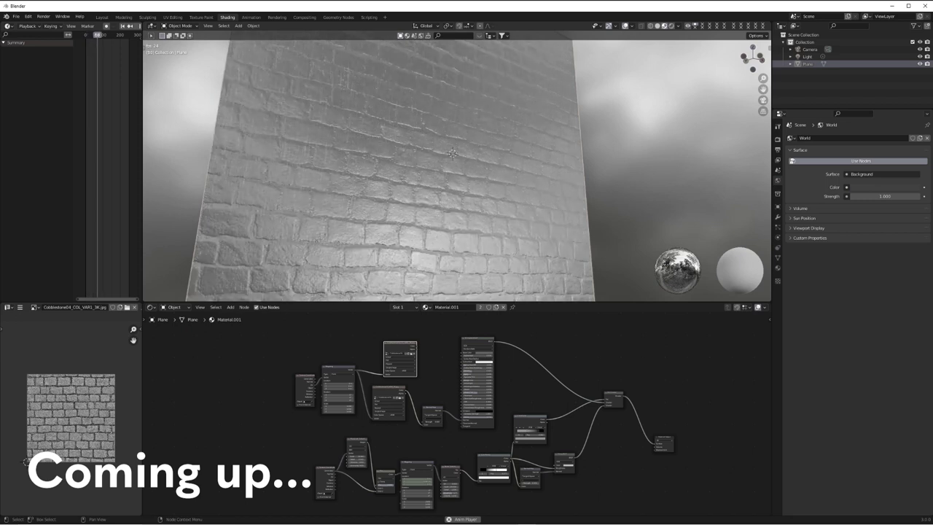
middle_click_drag(498, 204, 466, 212)
scroll(486, 93, "down", 2)
middle_click_drag(487, 109, 472, 194)
scroll(477, 167, "up", 3)
scroll(465, 227, "down", 3)
scroll(465, 227, "up", 8)
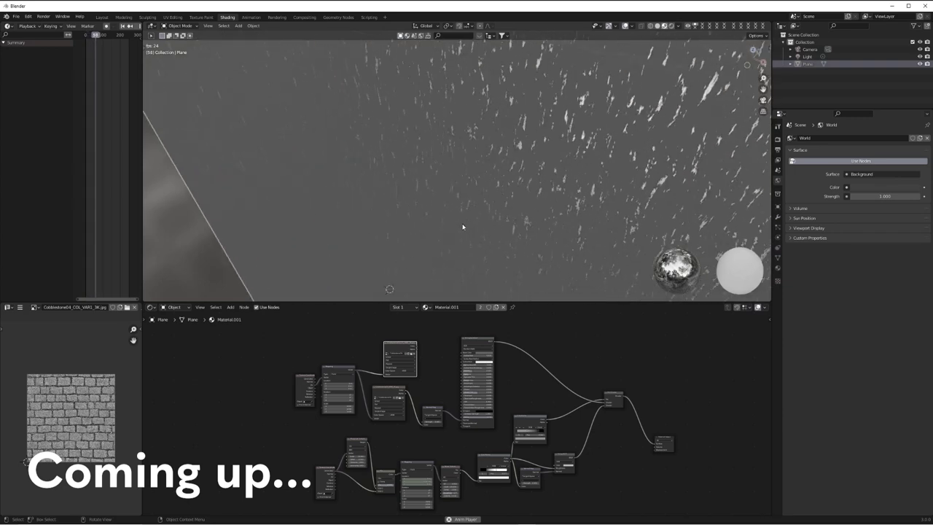
middle_click_drag(463, 227, 488, 185)
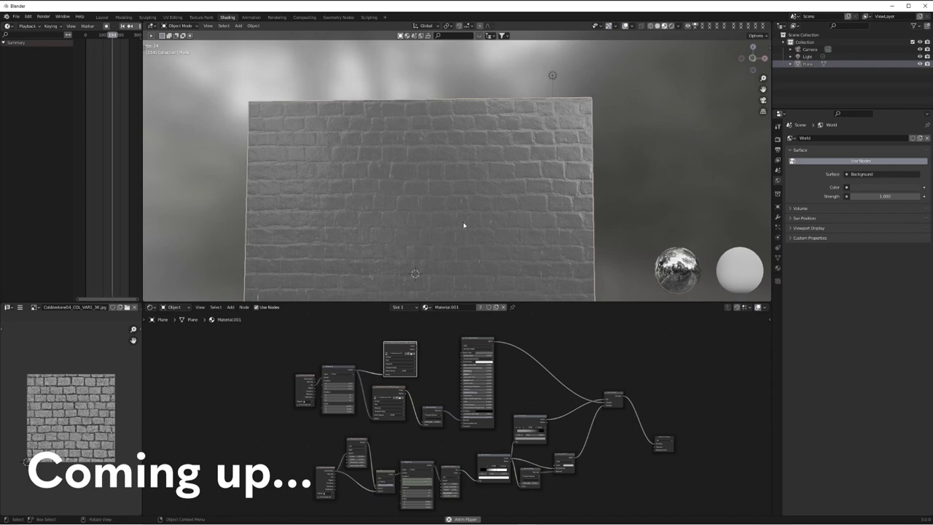
middle_click_drag(439, 254, 461, 181, "shift")
scroll(472, 214, "down", 1)
scroll(470, 213, "up", 3)
scroll(470, 212, "up", 2)
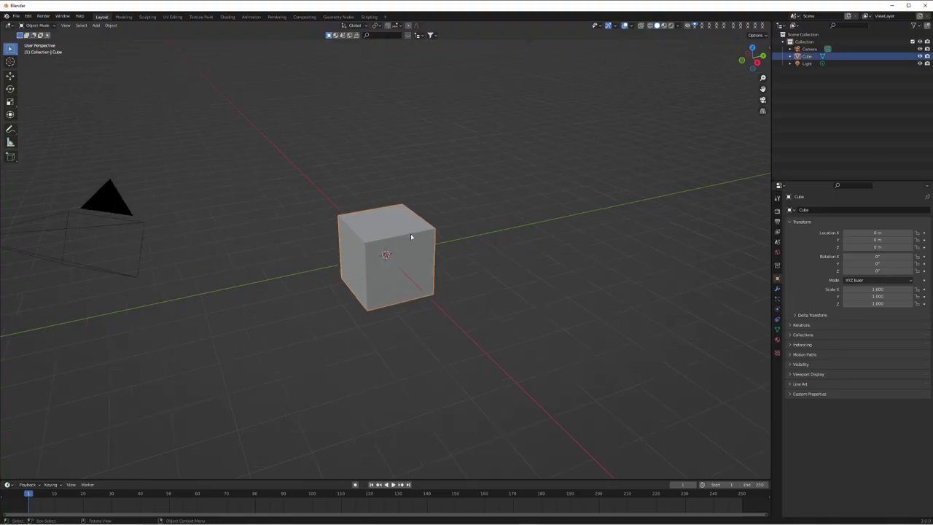
Delete the default cube and add a plane mesh in its place.
key("x")
left_click(410, 234)
key("shift+a")
mouse_move(412, 232)
left_click(459, 232)
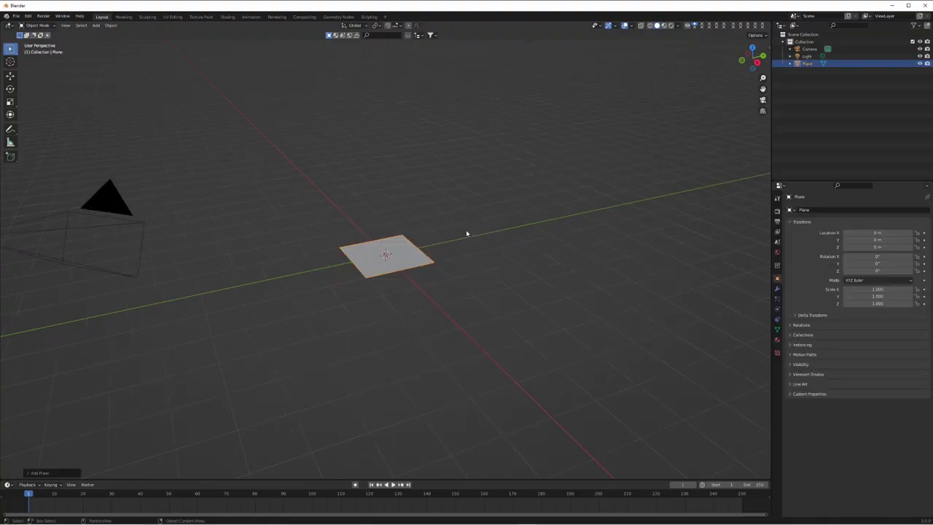
Scale the plane by 5 and rotate it 90° about the X axis so it stands upright.
key("s")
key("5")
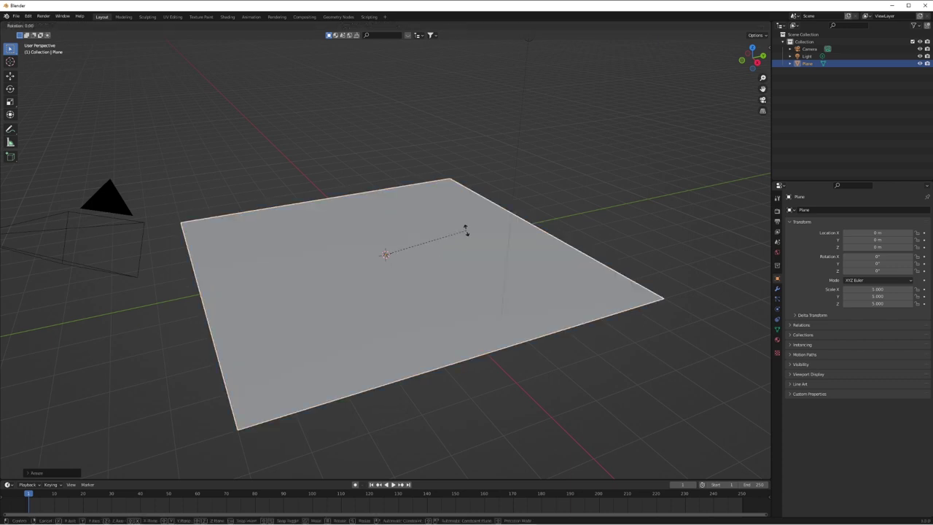
key("Return")
key("r")
key("x")
key("9")
key("0")
key("Return")
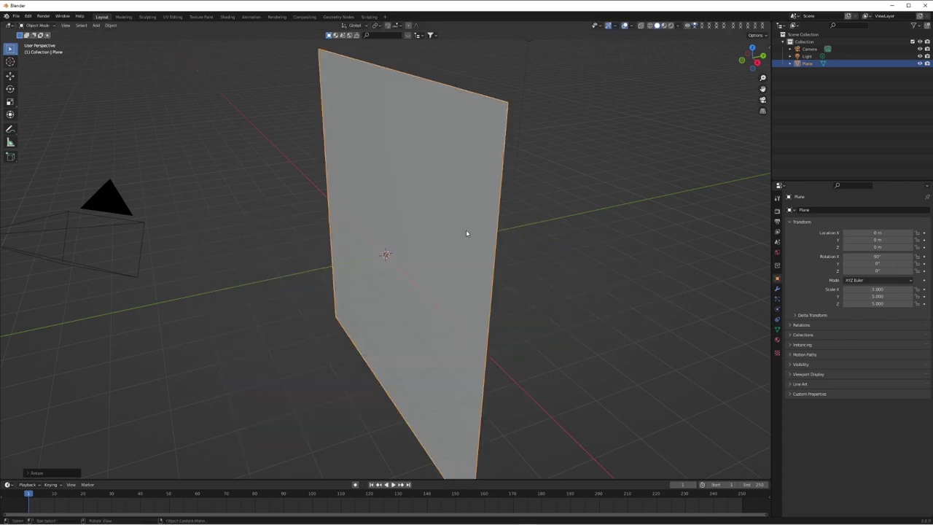
middle_click_drag(468, 224, 428, 207)
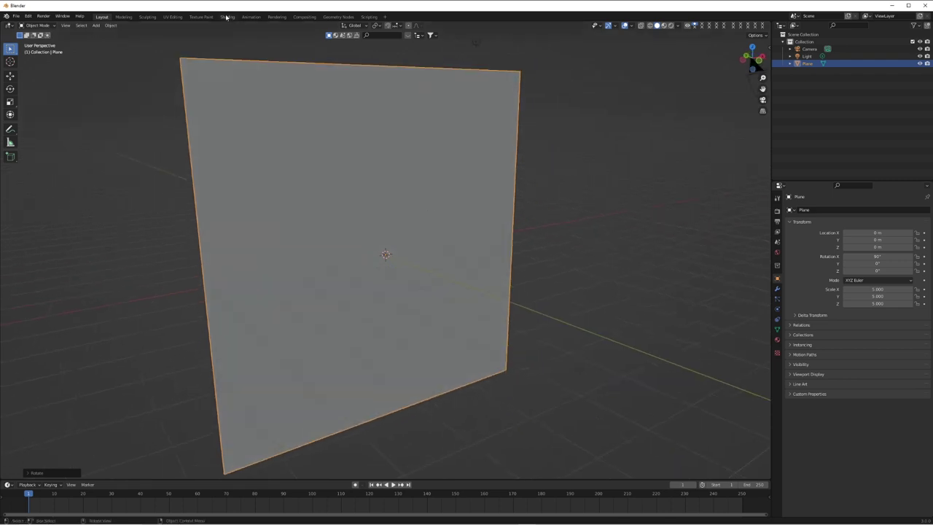
Switch to the Shading workspace and display the plane in Material Preview shading.
left_click(227, 16)
mouse_move(421, 267)
middle_mouse_down()
mouse_move(462, 242)
mouse_move(458, 193)
middle_mouse_up()
key("z")
left_click(463, 239)
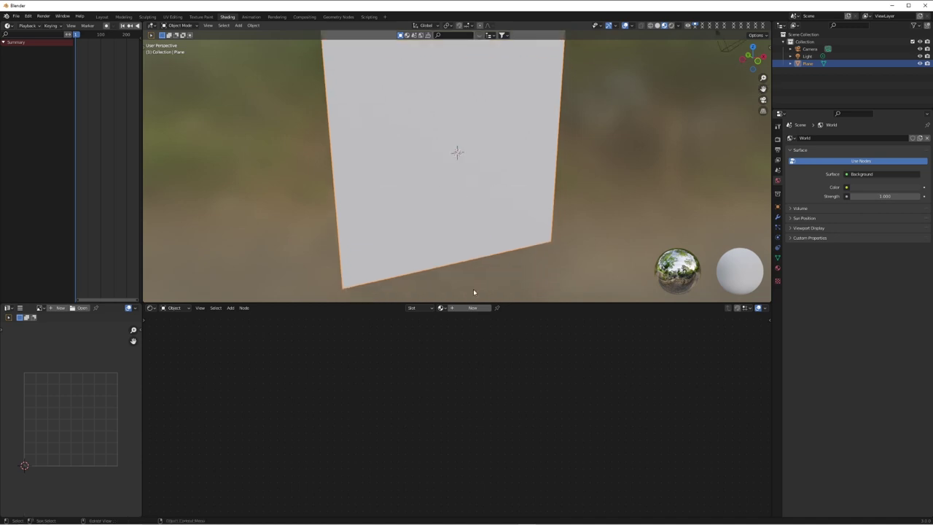
Create a new material on the plane and name it "Rain???".
left_click(472, 308)
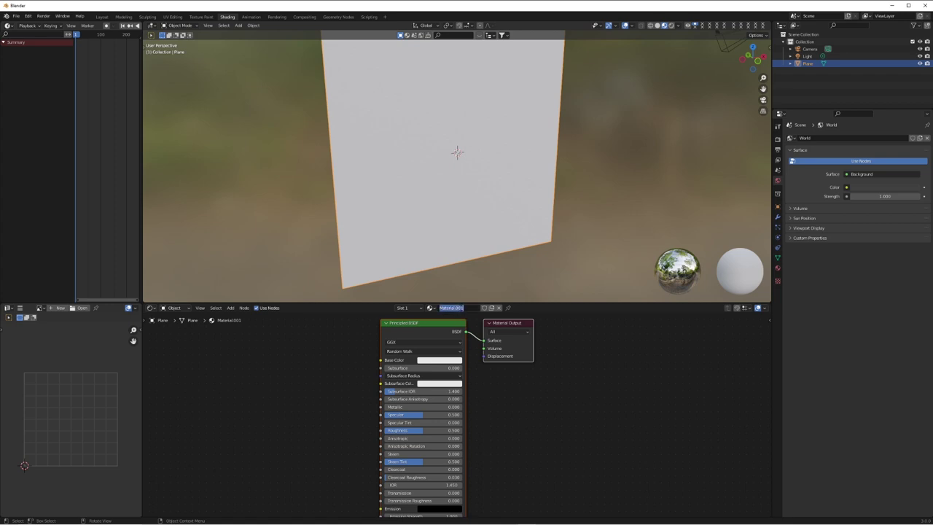
type("Rain??")
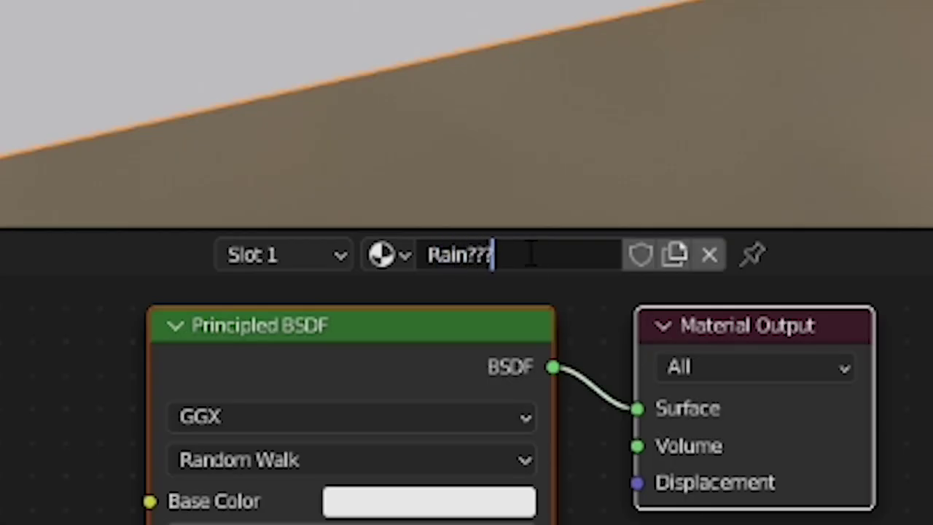
key("Return")
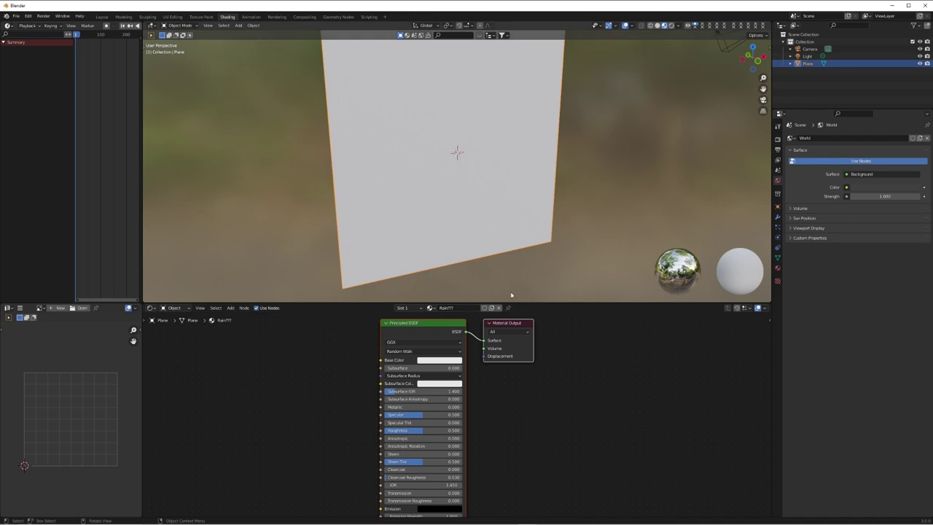
Space the Principled BSDF and Material Output nodes apart and set the Principled BSDF's base color to red.
scroll(508, 418, "down", 2)
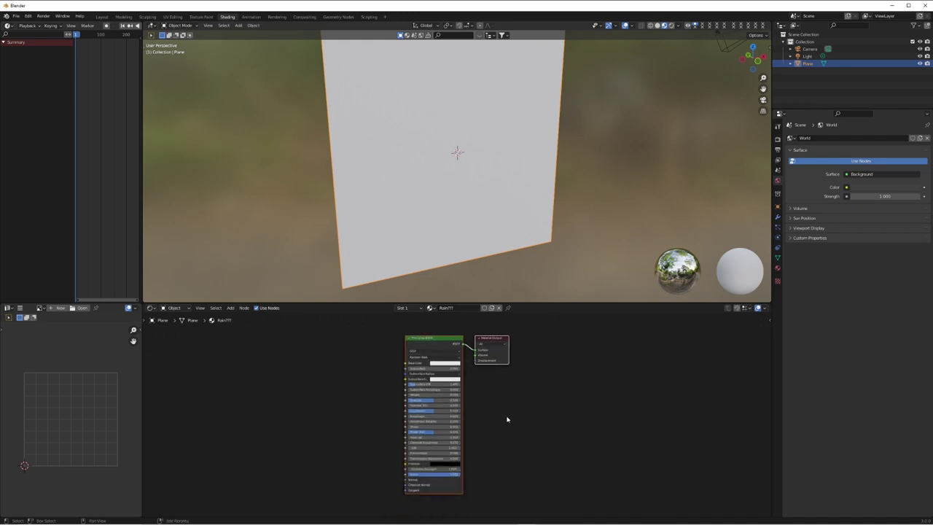
left_click_drag(440, 337, 434, 333)
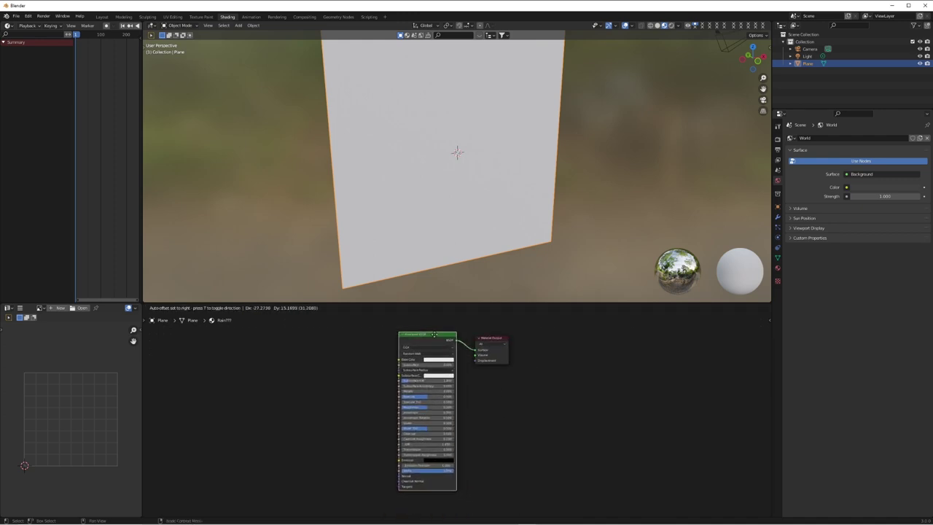
left_click_drag(499, 339, 533, 343)
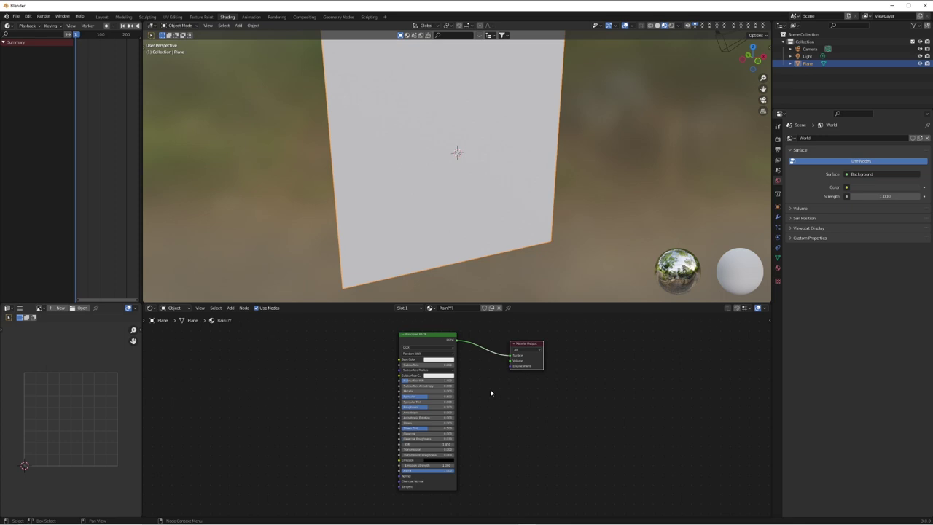
scroll(474, 379, "down", 1)
left_click(446, 364)
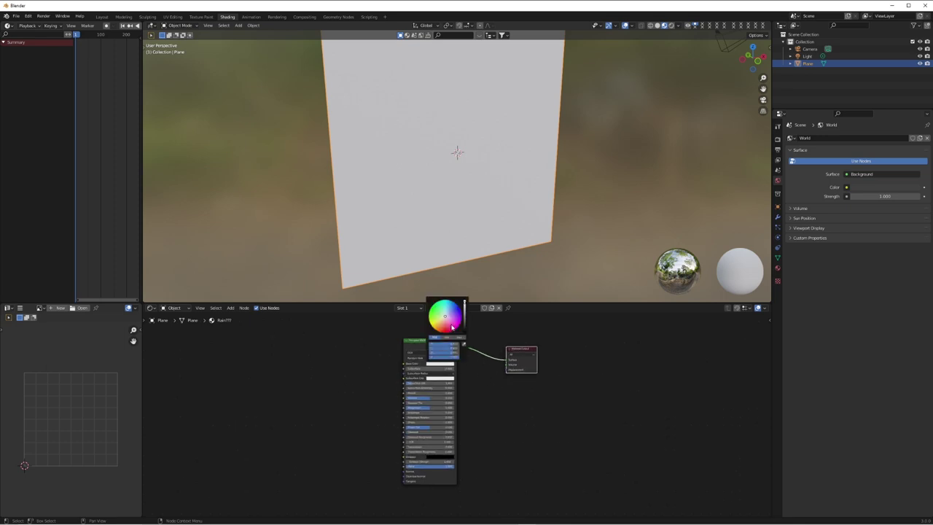
left_click(446, 330)
scroll(496, 404, "down", 1)
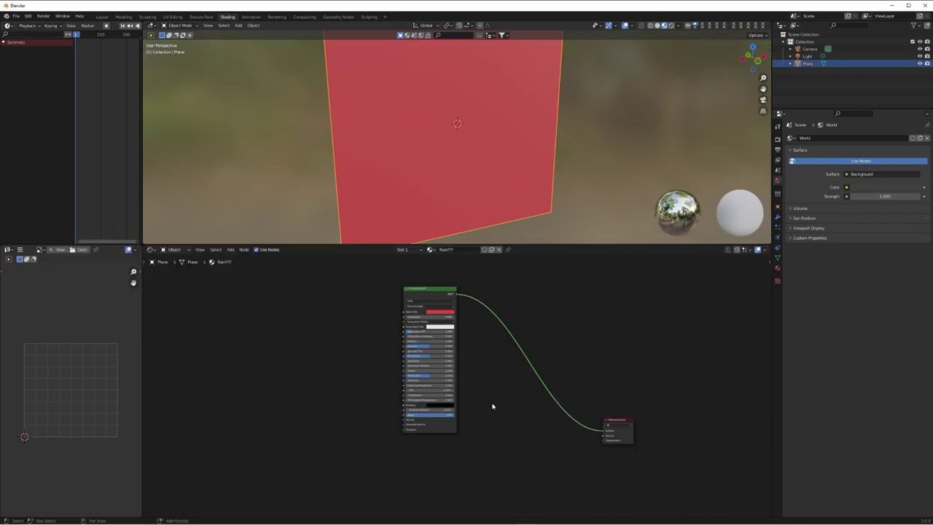
Add a Glossy BSDF node below the Principled BSDF and connect it to the Material Output's Surface input.
key("shift+a")
mouse_move(492, 405)
left_click(531, 322)
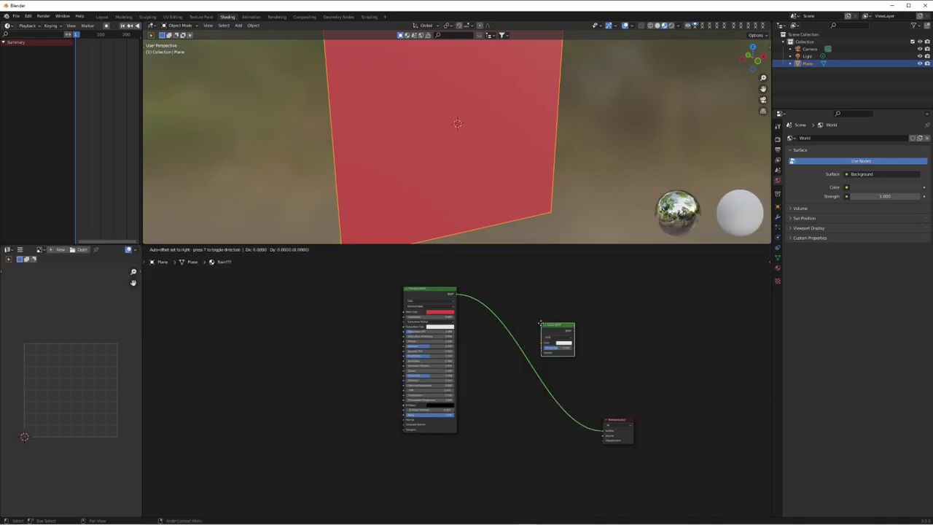
left_click(513, 454)
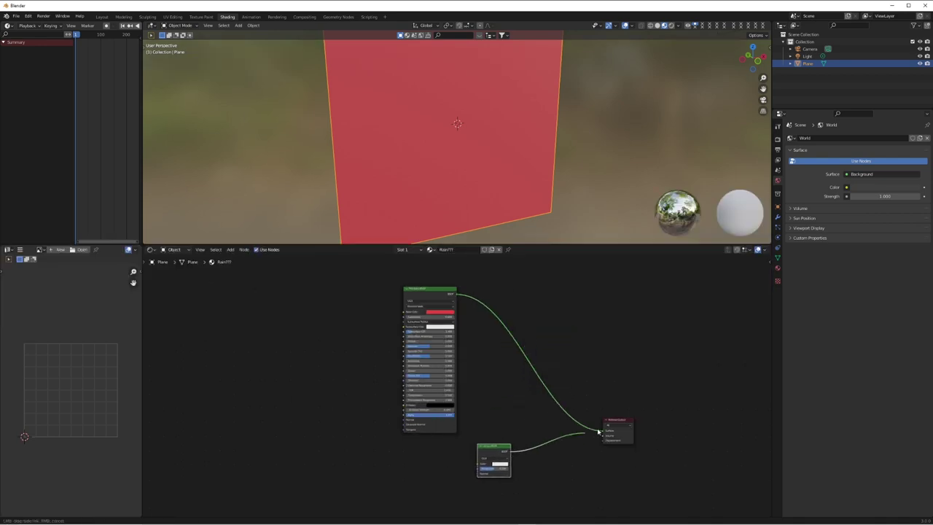
left_click_drag(606, 435, 605, 435)
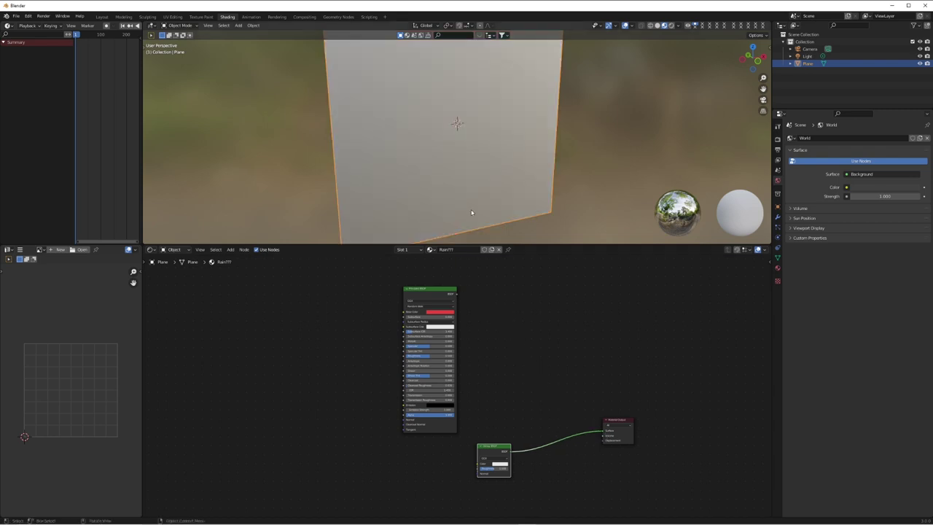
Set the Glossy BSDF's roughness to 0 and move the node closer to the Material Output.
scroll(471, 213, "down", 1)
middle_click_drag(454, 141, 458, 144, "shift")
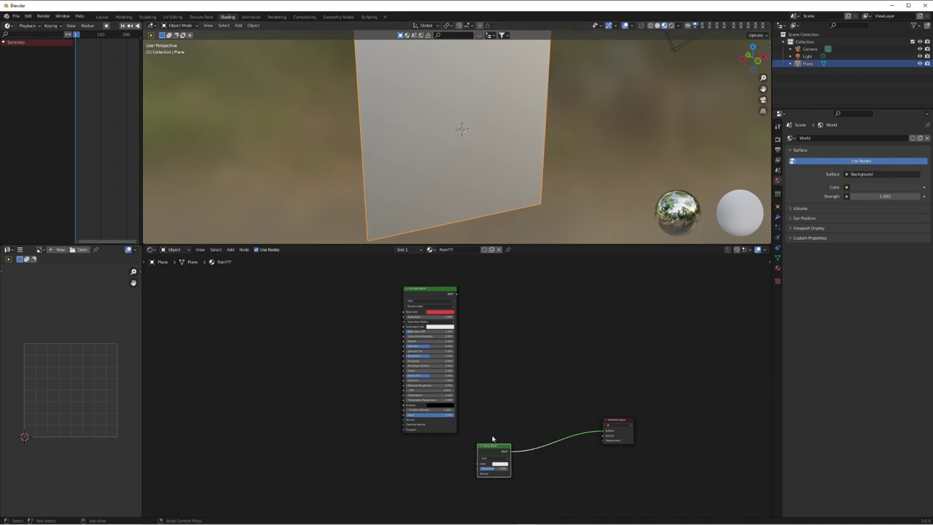
left_click_drag(499, 473, 478, 473)
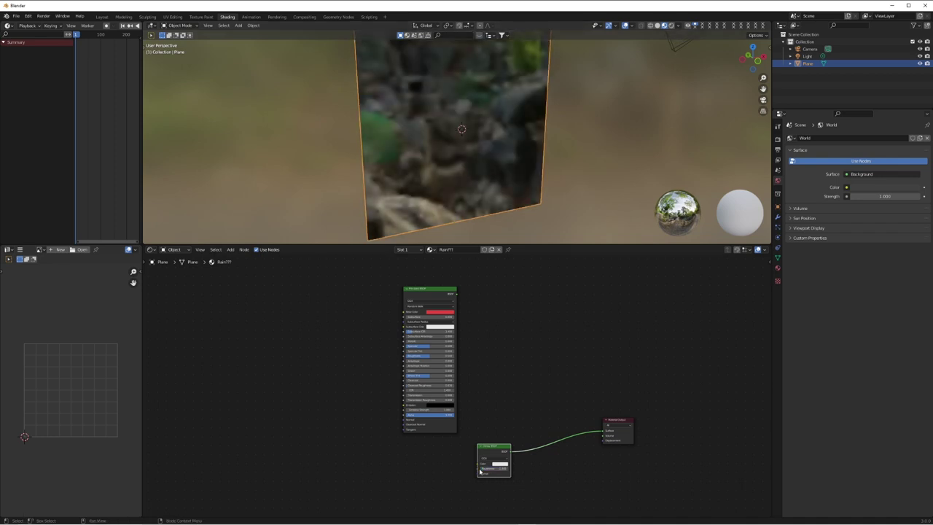
middle_click_drag(489, 174, 509, 136)
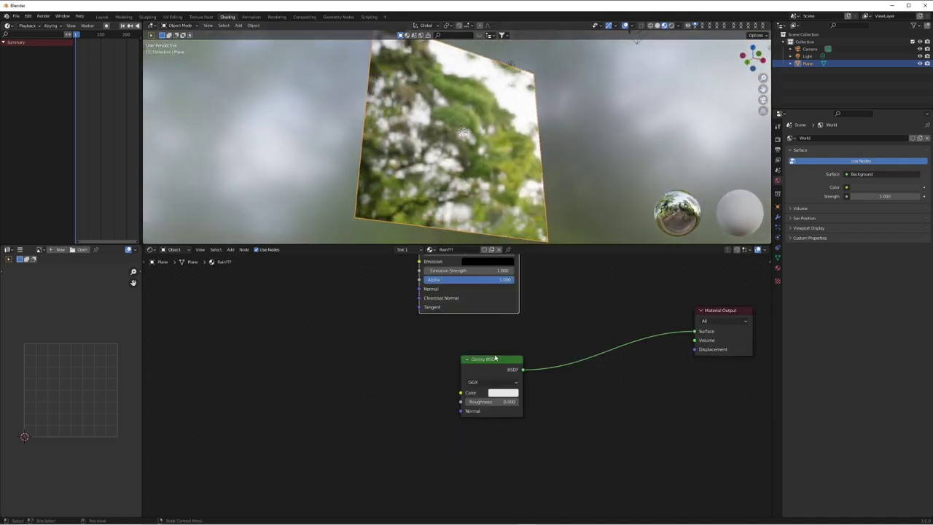
left_click_drag(495, 358, 591, 375)
scroll(466, 396, "down", 2)
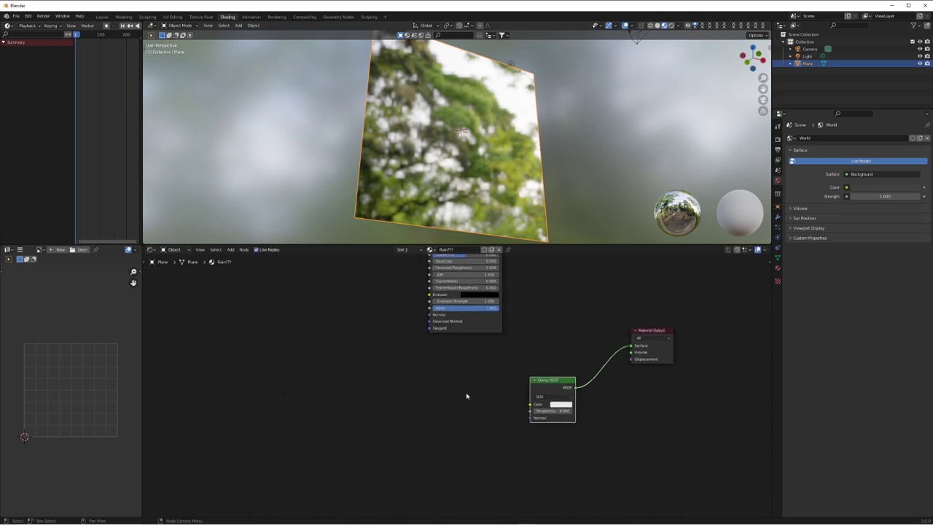
Add a Noise Texture node and a ColorRamp node side by side ahead of the Glossy BSDF.
key("shift+a")
mouse_move(462, 402)
left_click(510, 365)
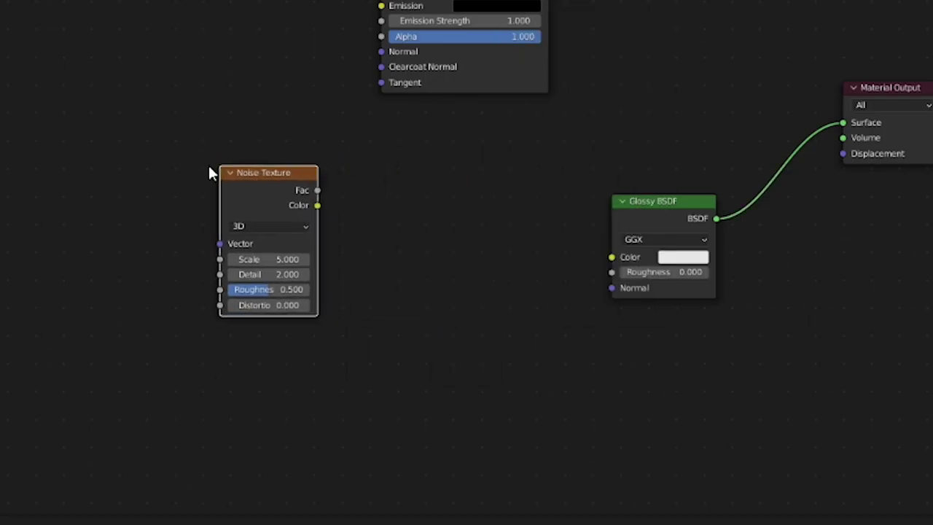
key("shift+a")
mouse_move(323, 229)
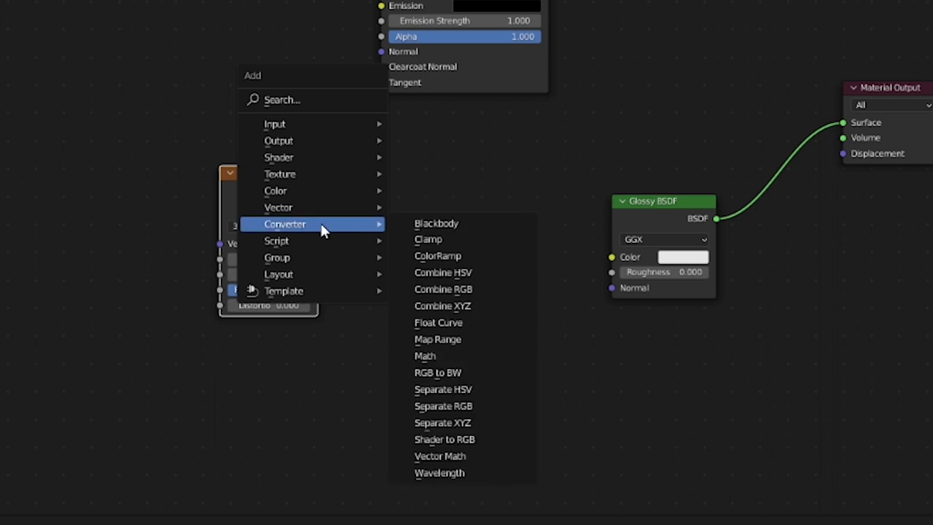
left_click(453, 256)
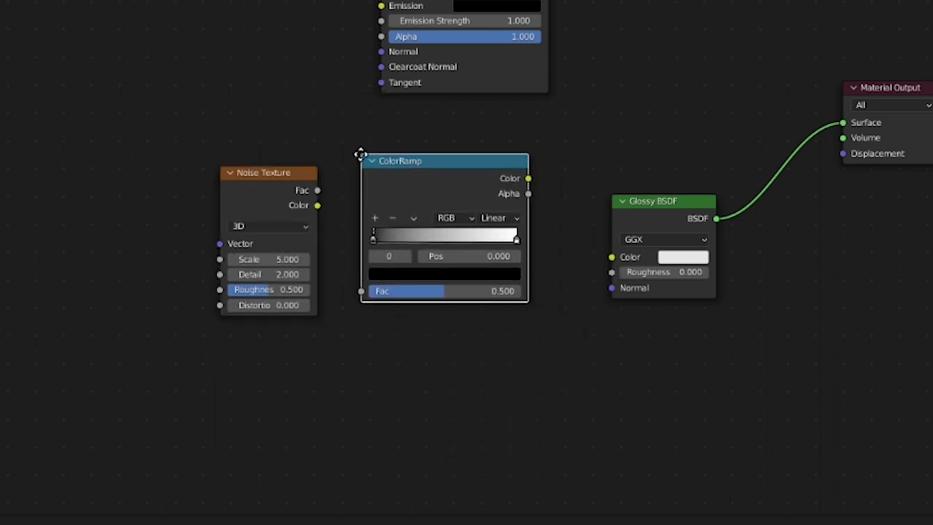
left_click(471, 297)
Add a Normal Map node and place it below the ColorRamp.
key("shift+a")
mouse_move(461, 293)
left_click(553, 352)
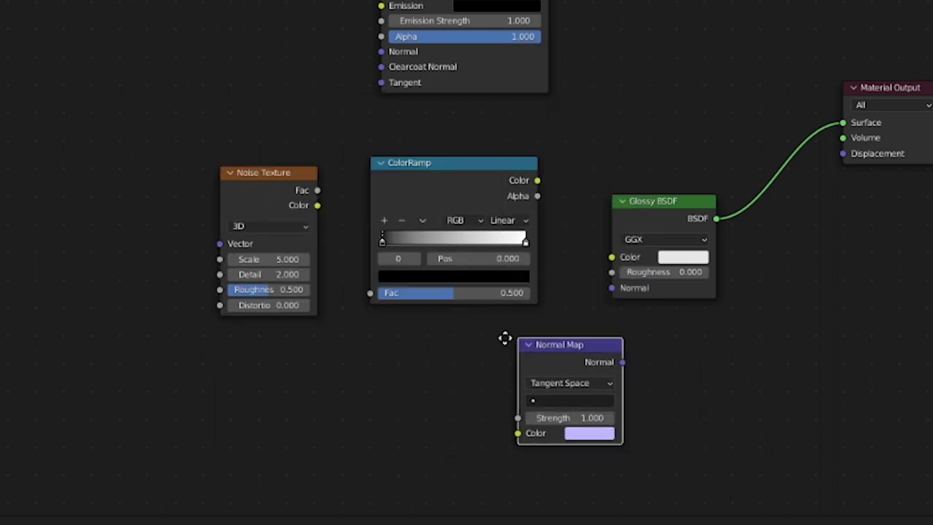
left_click(410, 335)
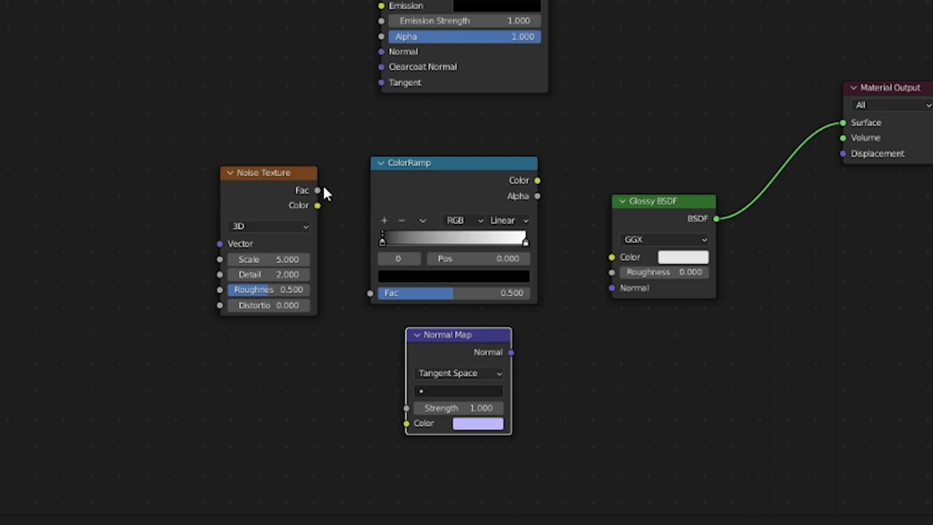
Connect the noise Fac through the ColorRamp to the Glossy BSDF's Roughness, and move both source nodes farther from the shader.
left_click_drag(318, 189, 370, 292)
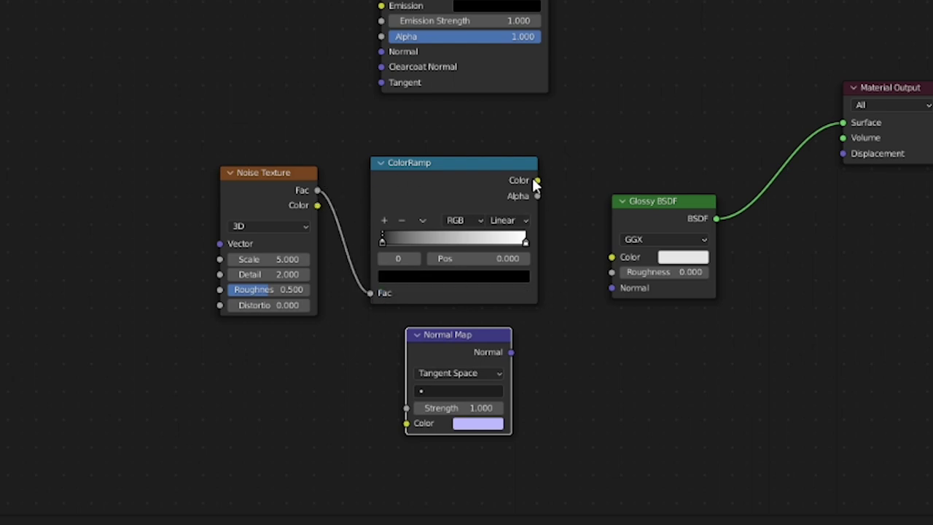
left_click_drag(536, 180, 612, 272)
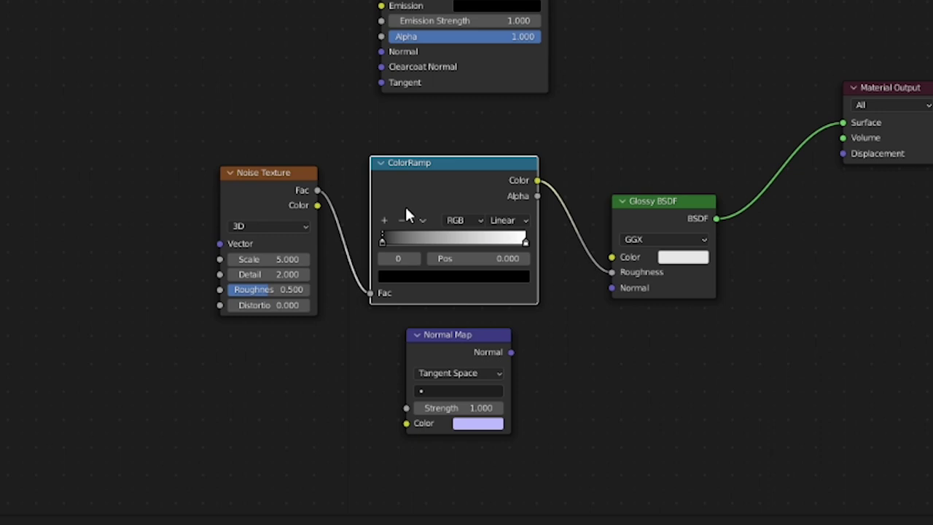
left_click_drag(435, 130, 231, 215)
Connect the ColorRamp's Color to the Normal Map's Color, and the Normal Map's output to the Glossy BSDF's Normal.
left_click_drag(487, 174, 408, 422)
left_click(338, 173)
left_click(315, 180)
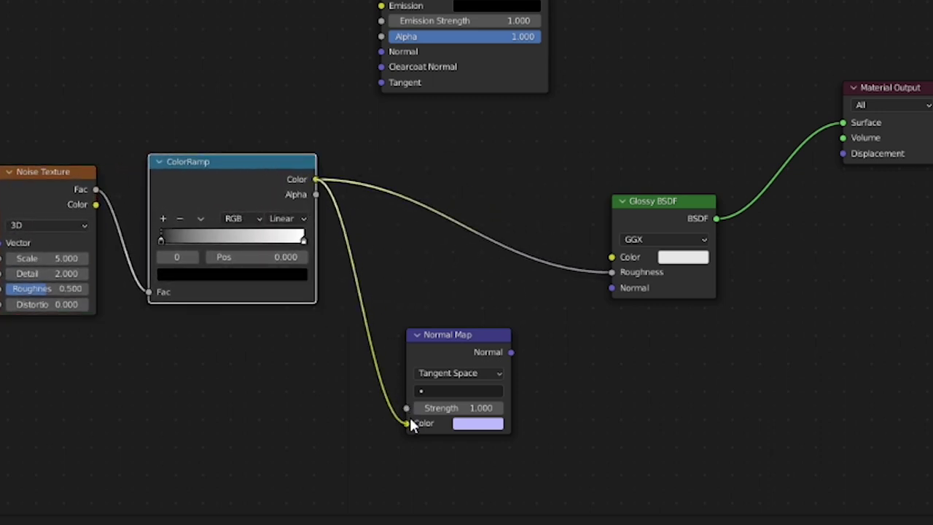
left_click_drag(510, 352, 609, 291)
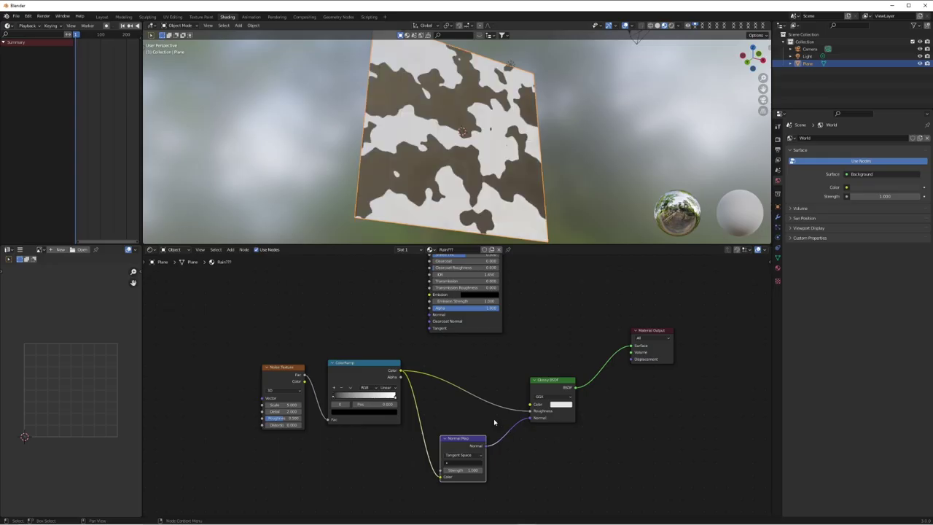
Increase the Noise Texture's Scale to about 42 for a much finer pattern on the plane.
middle_click_drag(478, 189, 506, 154)
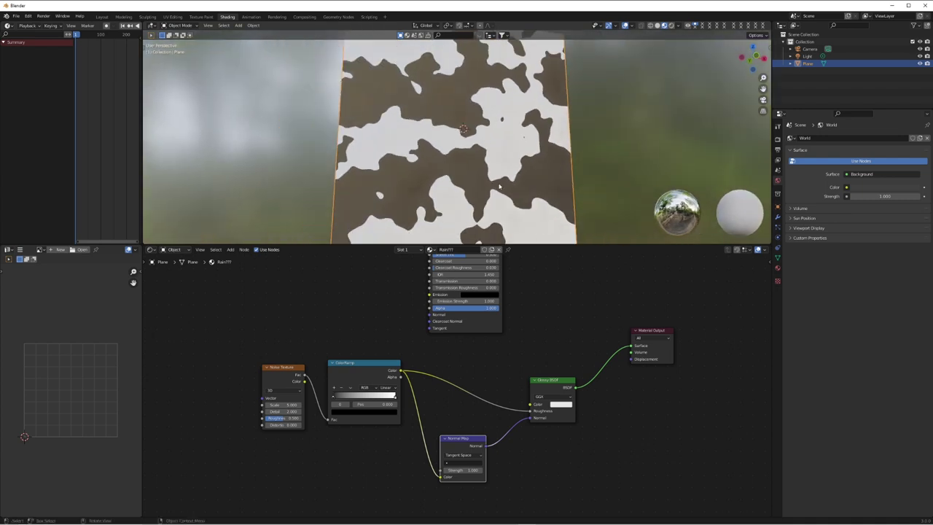
left_click_drag(499, 244, 499, 255)
scroll(507, 185, "up", 1)
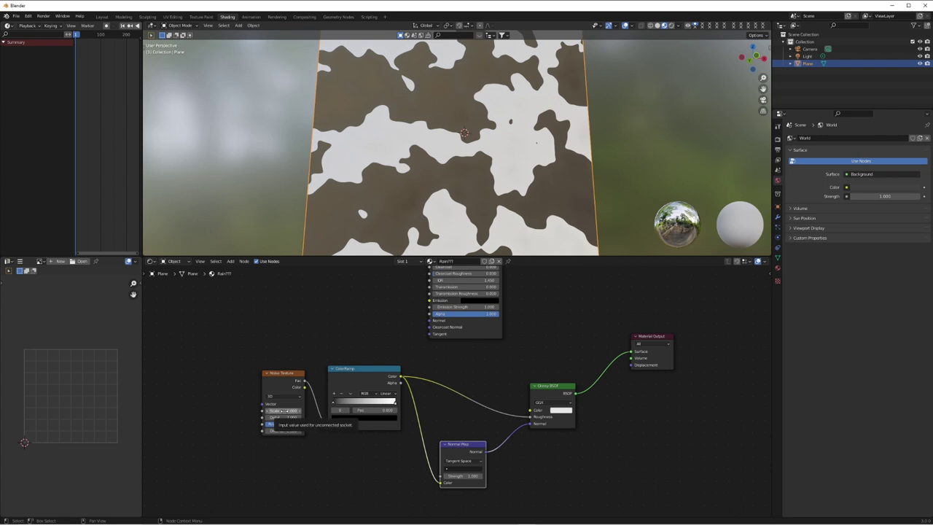
left_click_drag(285, 411, 412, 372)
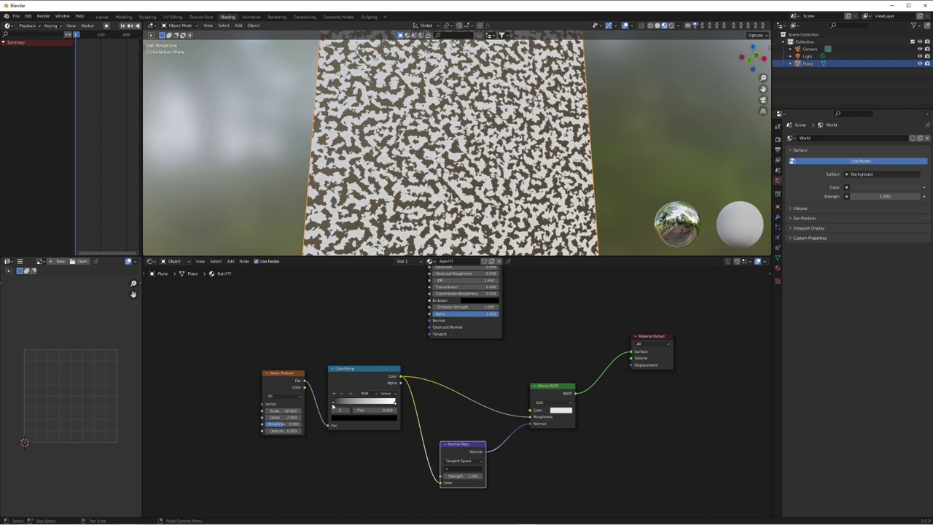
Make the ColorRamp run white to black with its white stop at 0.550, and set the Normal Map's Strength to 0.500.
left_click_drag(333, 405, 368, 404)
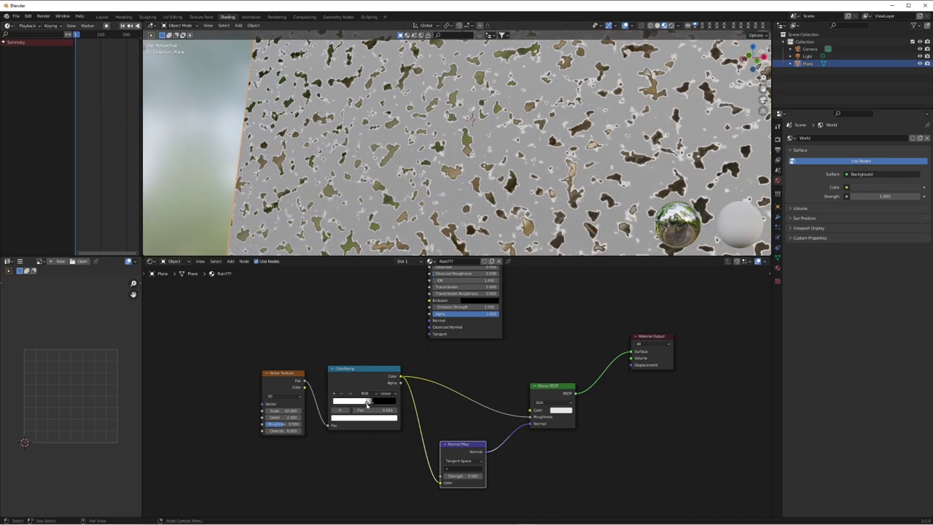
middle_click_drag(466, 175, 517, 175)
scroll(517, 175, "up", 6)
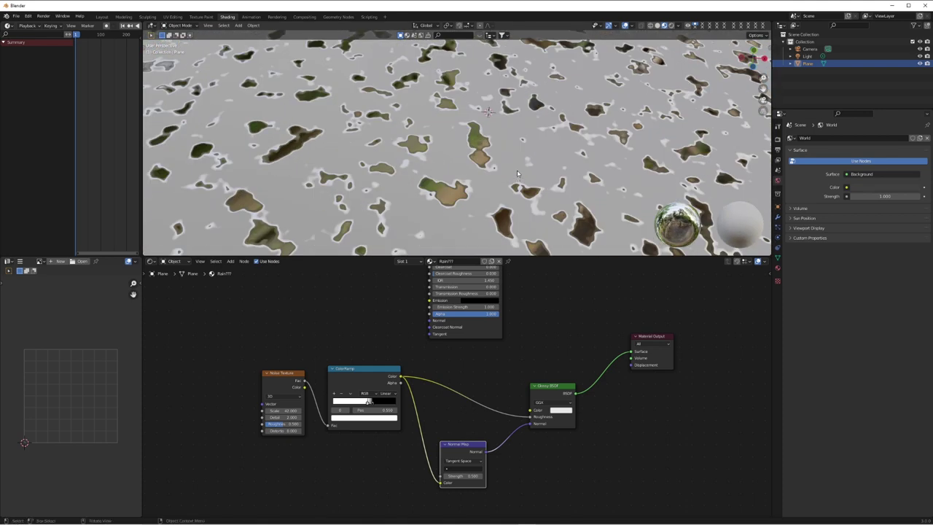
scroll(527, 195, "down", 7)
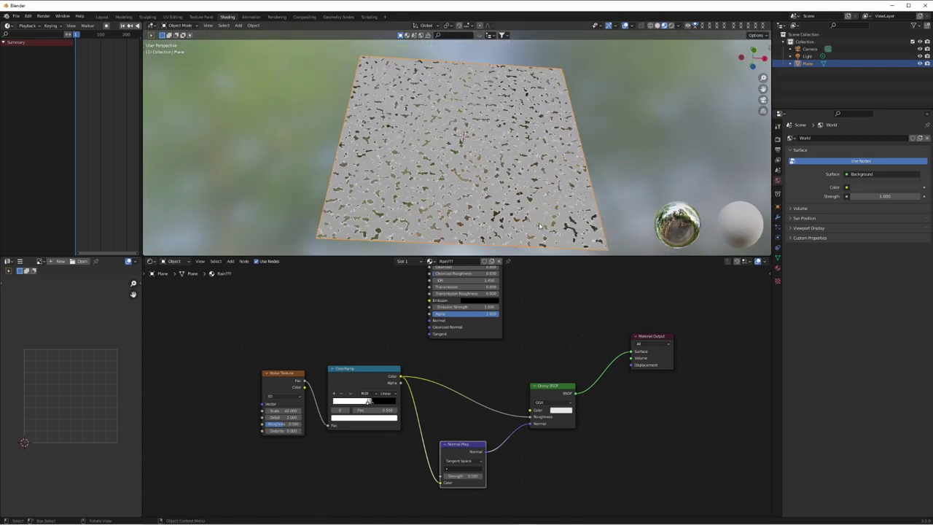
Set the Noise Texture's Detail to 2.300, Roughness to 0.392 and Scale to 50.
scroll(527, 196, "up", 3)
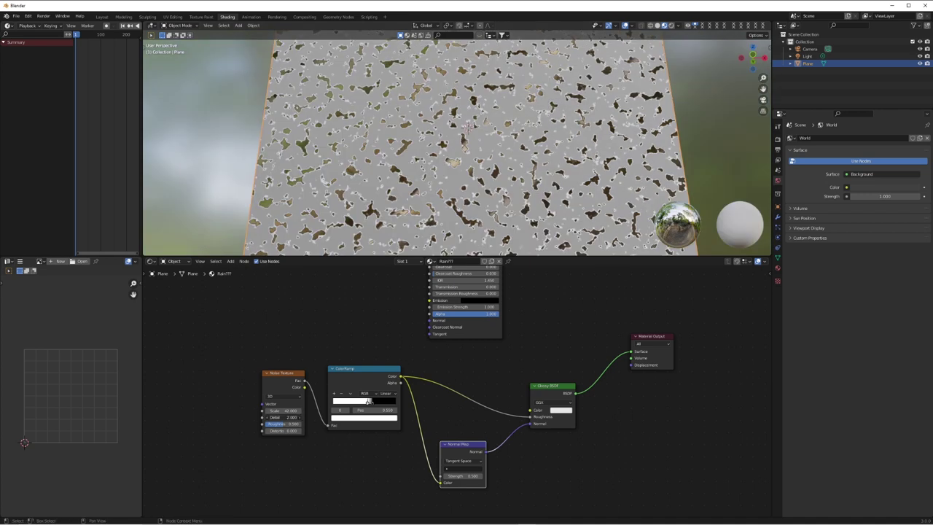
mouse_move(285, 424)
left_mouse_down()
mouse_move(252, 424)
mouse_move(289, 411)
left_mouse_up()
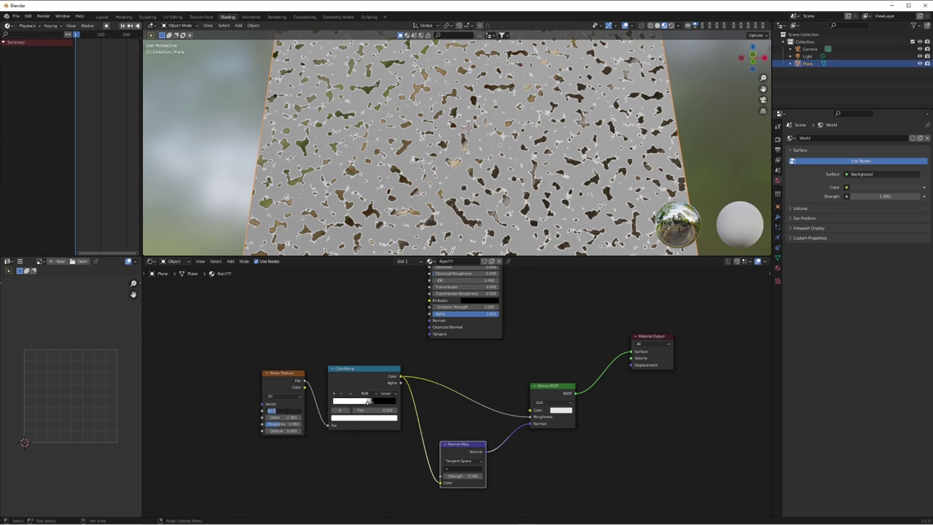
key("Return")
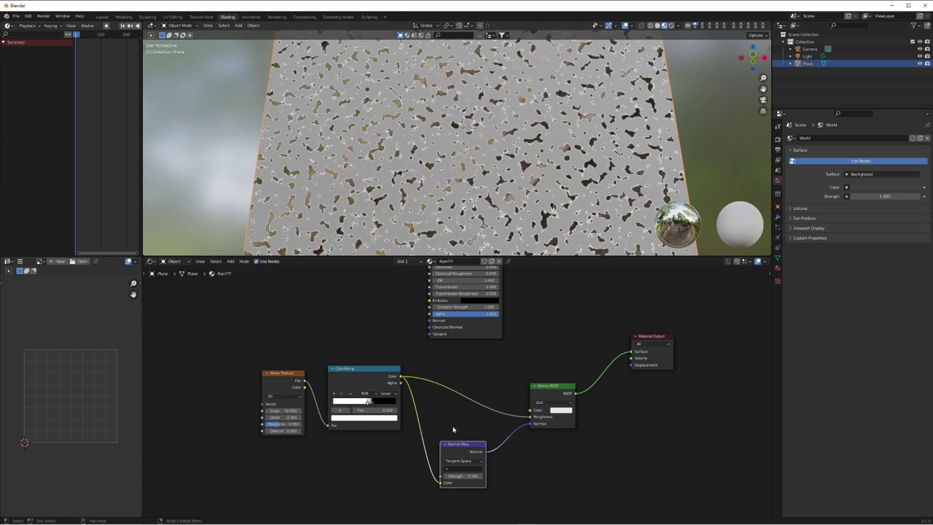
Move the Noise Texture and ColorRamp nodes together slightly closer to the Glossy BSDF.
left_click_drag(386, 362, 253, 395)
key("g")
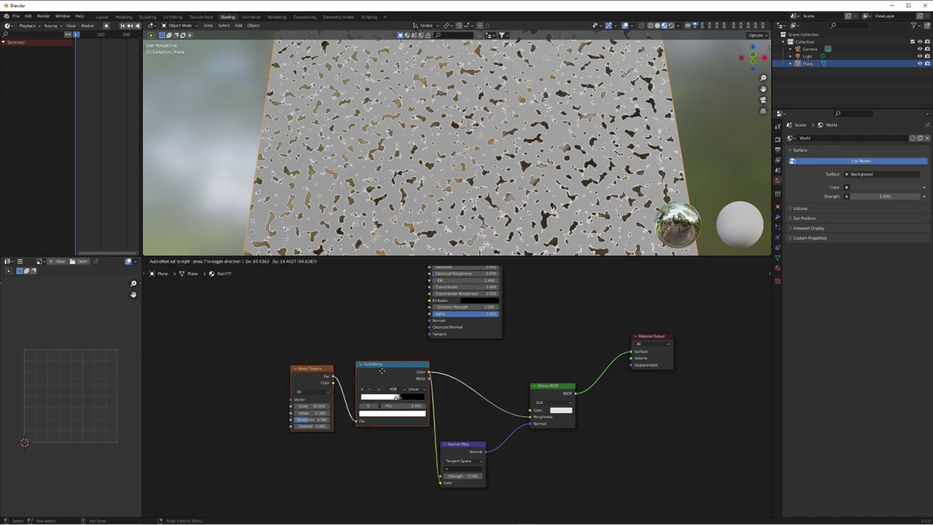
left_click(369, 376)
scroll(461, 162, "down", 3)
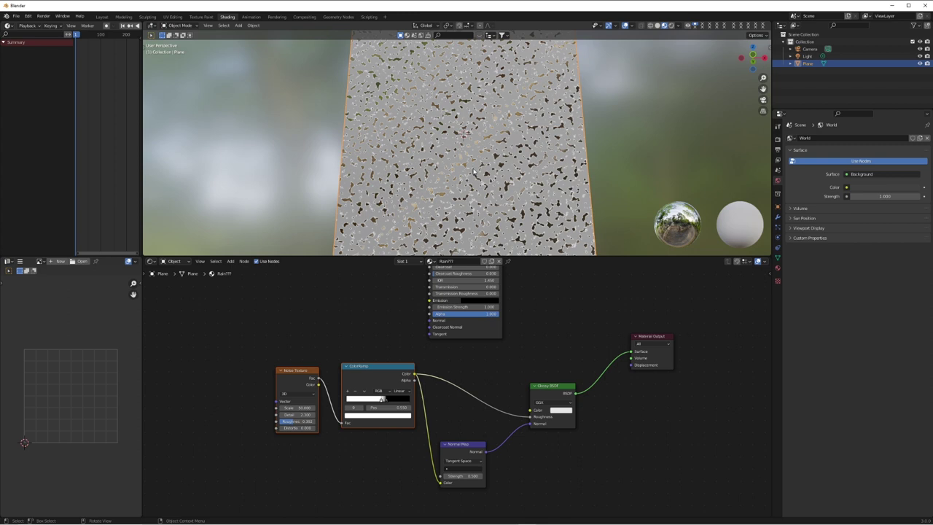
Add Texture Coordinate and Mapping nodes feeding the Noise Texture's Vector input from Generated coordinates.
scroll(474, 172, "down", 2)
middle_click_drag(325, 397, 452, 379)
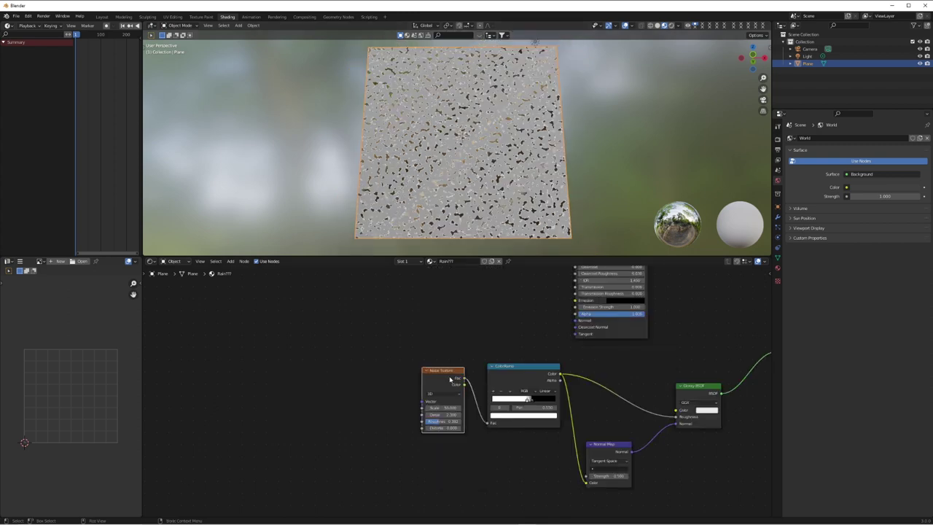
key("ctrl+t")
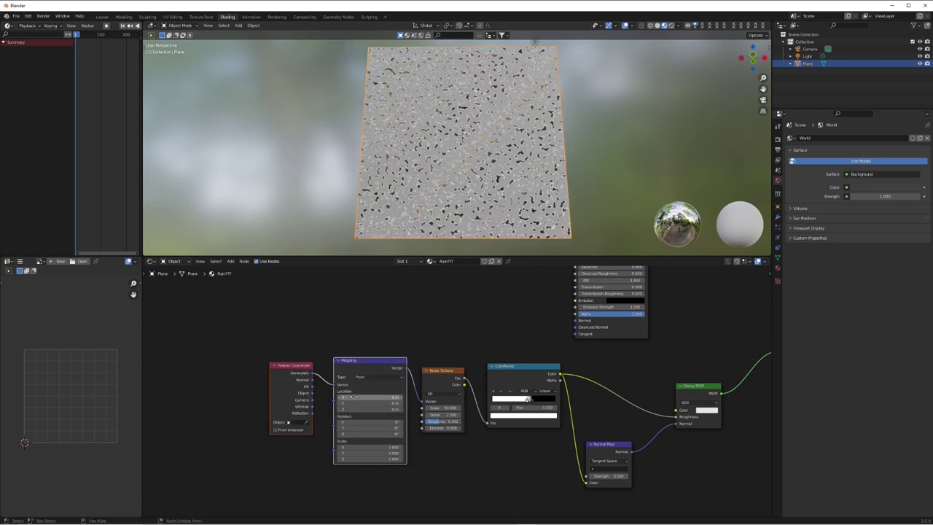
Test a negative Location Y on the Mapping node and reset it to 0 m.
scroll(456, 196, "up", 2)
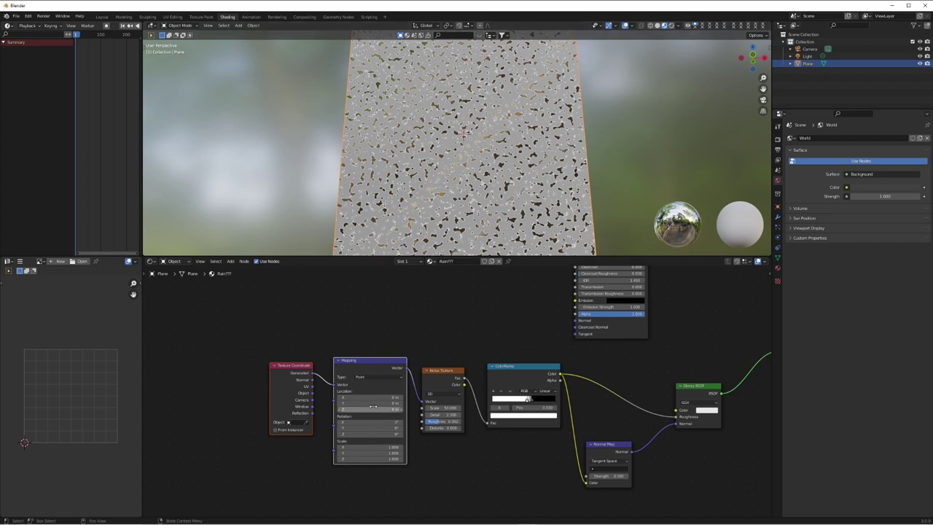
left_click_drag(373, 403, 146, 404)
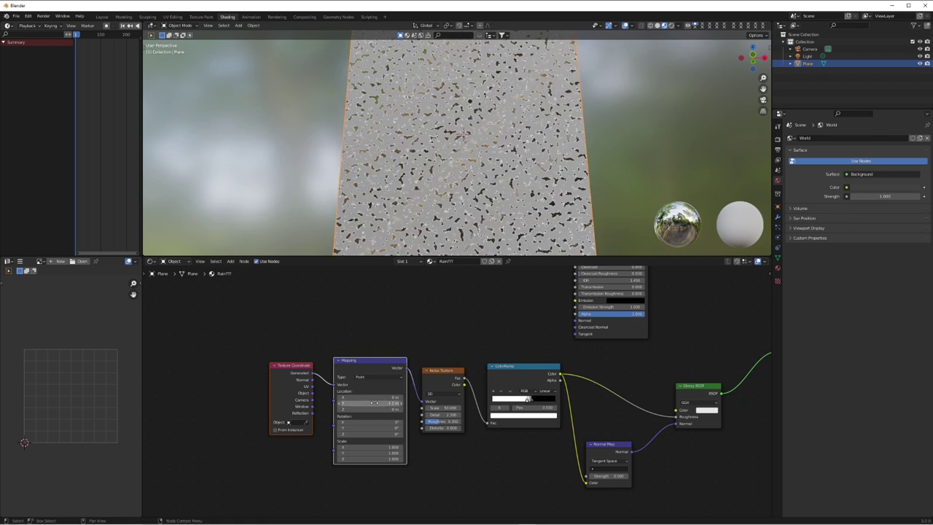
key("Return")
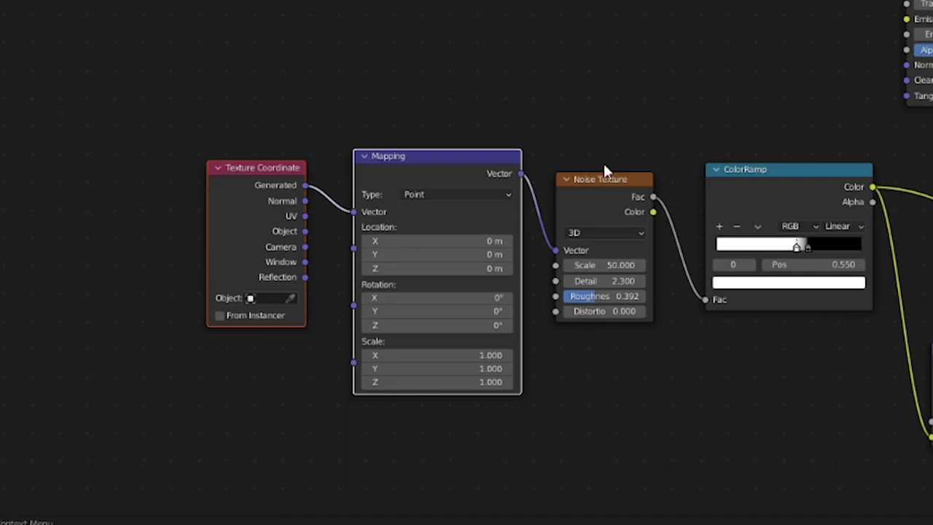
Keyframe the Mapping node's Location with Y at 0 m on frame 1 and Y at 0.5 m on frame 250.
right_click(443, 250)
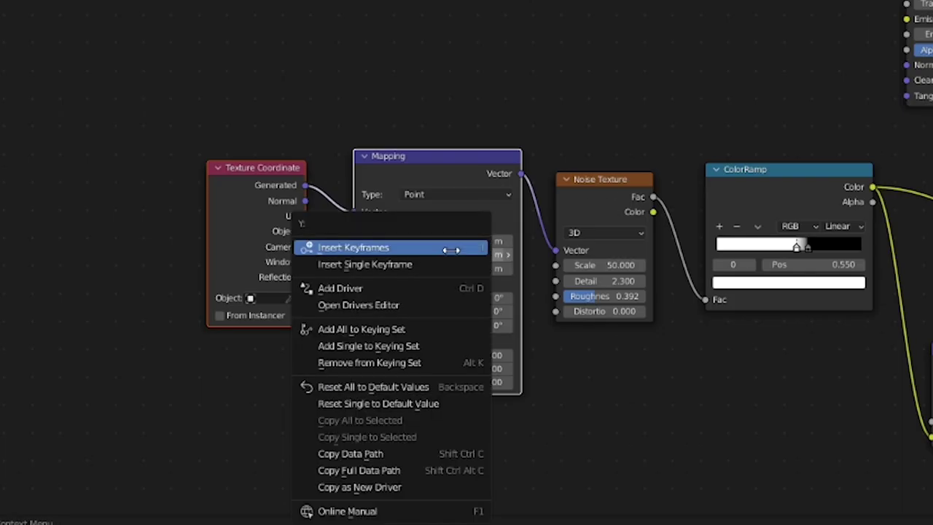
left_click(443, 248)
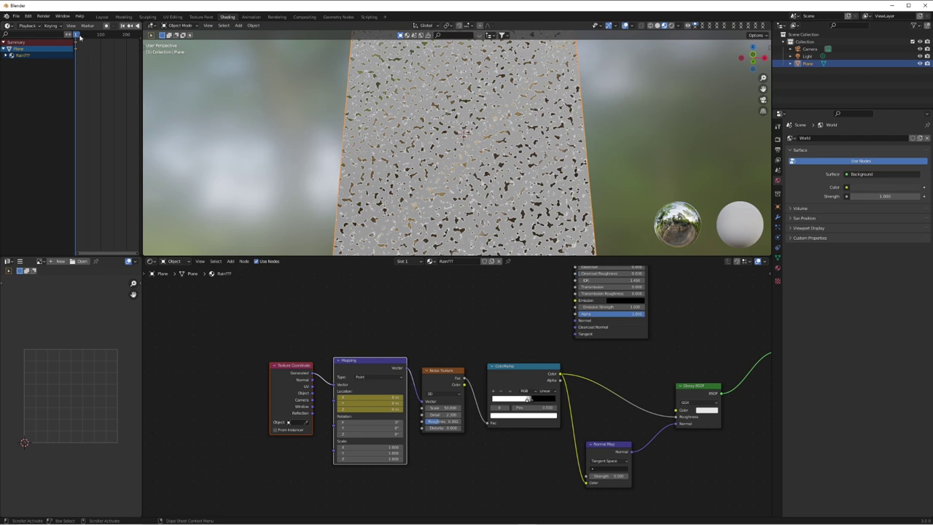
left_click_drag(80, 38, 137, 44)
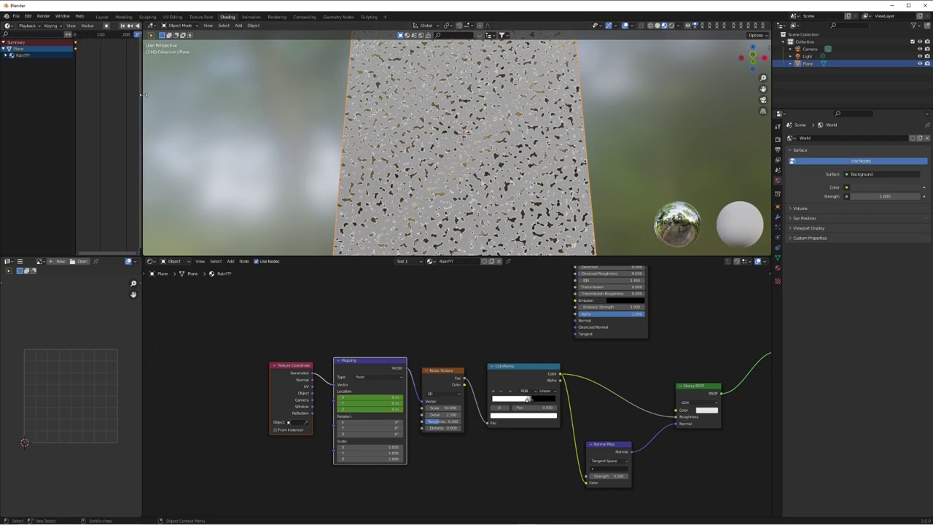
left_click_drag(144, 95, 164, 94)
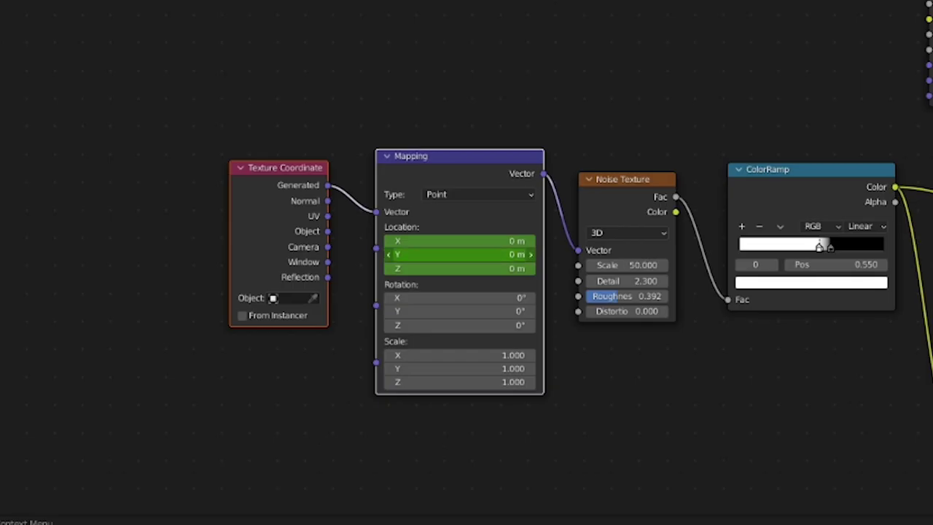
left_click(392, 403)
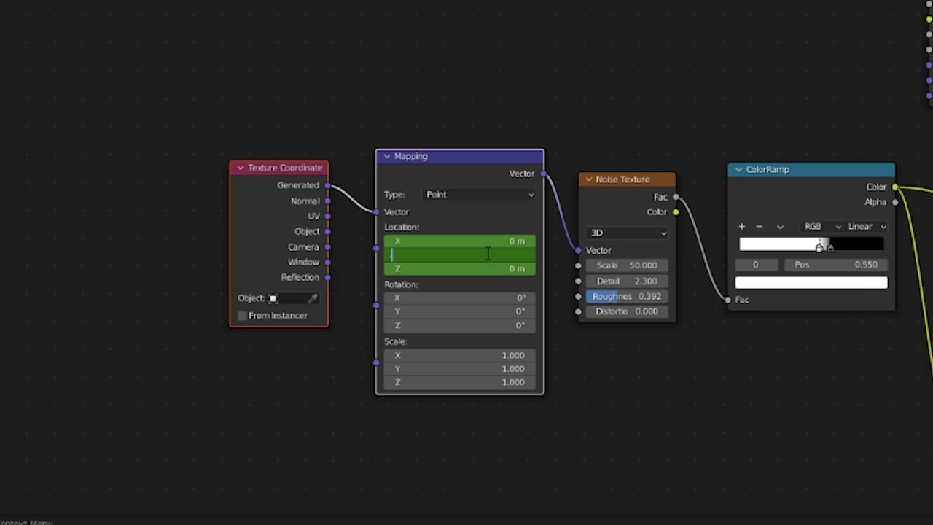
type("0.5")
key("Return")
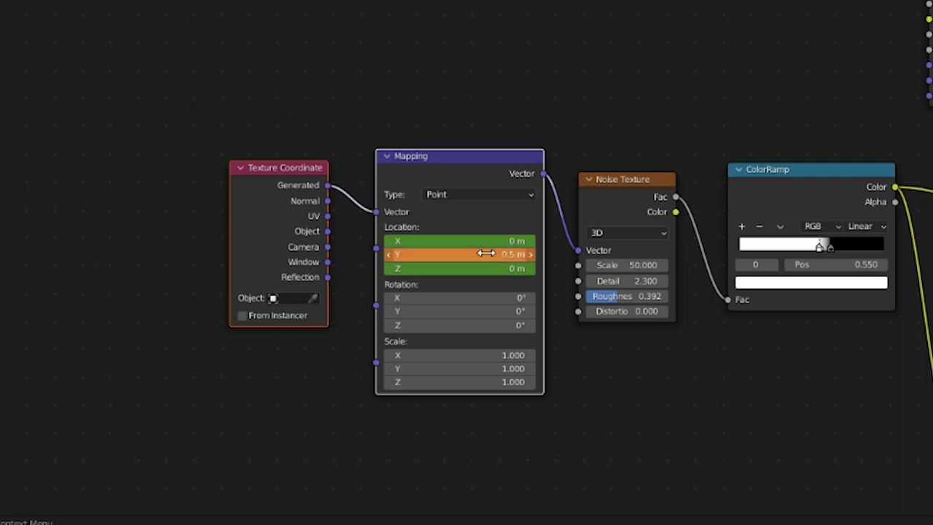
right_click(486, 253)
left_click(487, 253)
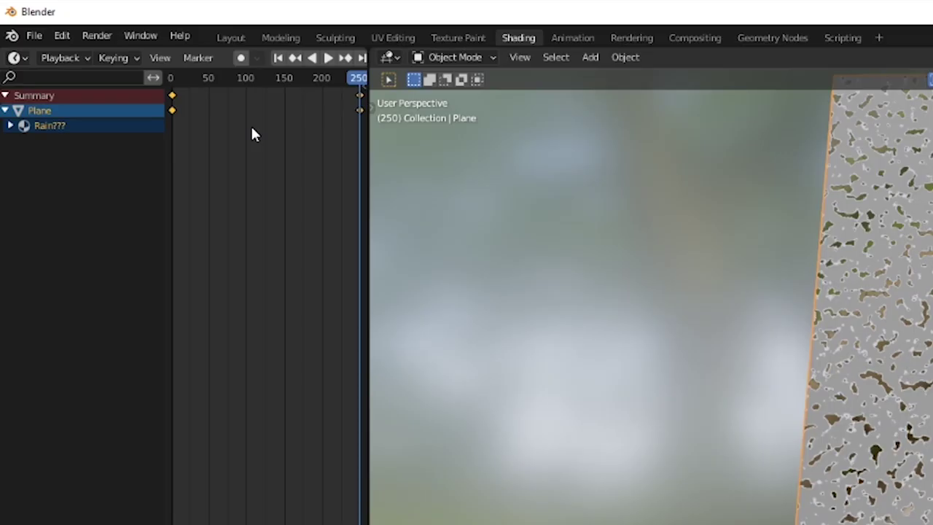
Set the Mapping keyframes' interpolation mode to Linear and stop the animation playback.
right_click(110, 57)
mouse_move(106, 71)
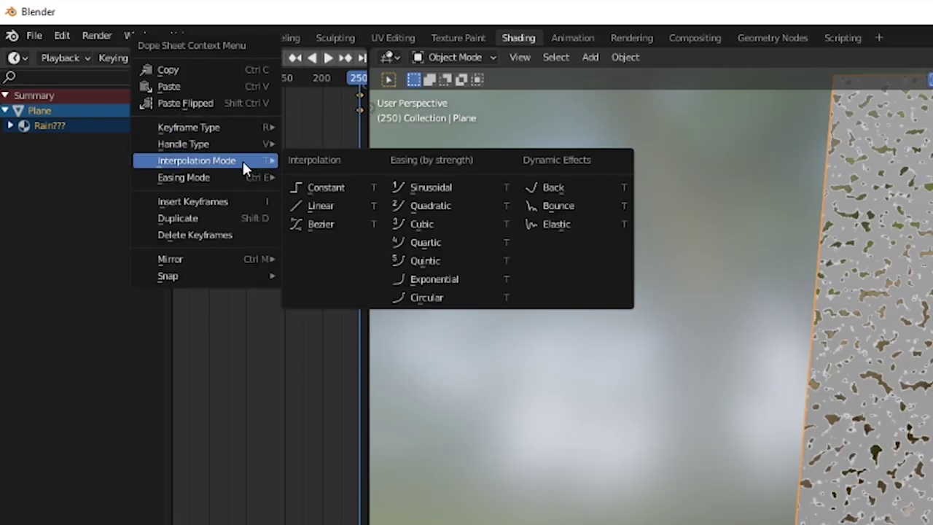
left_click(314, 201)
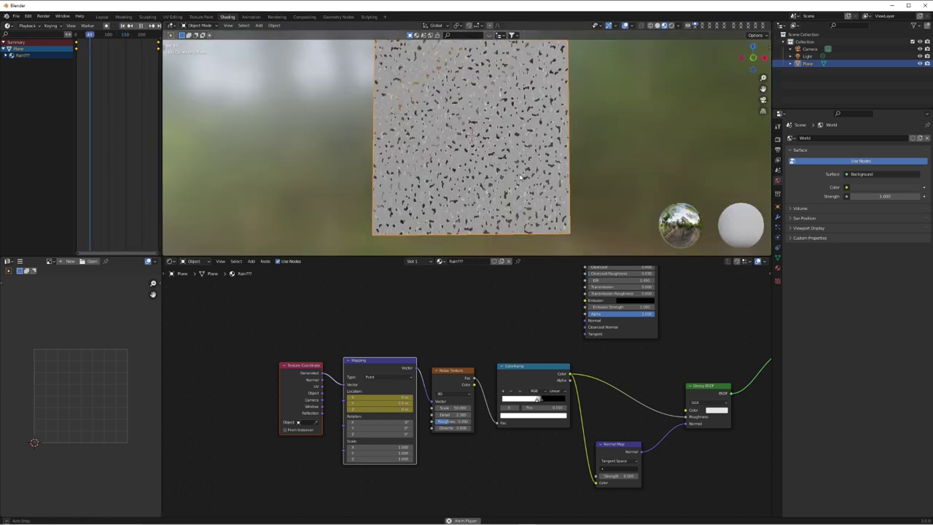
key("space")
Move the Texture Coordinate node farther from the Mapping node and add a Musgrave Texture above the gap.
left_click_drag(306, 365, 209, 366)
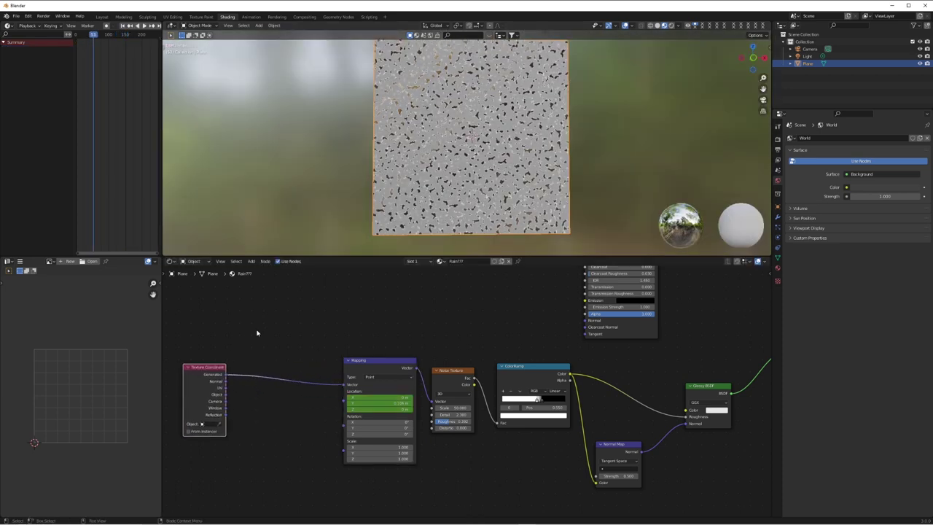
key("shift+a")
mouse_move(219, 302)
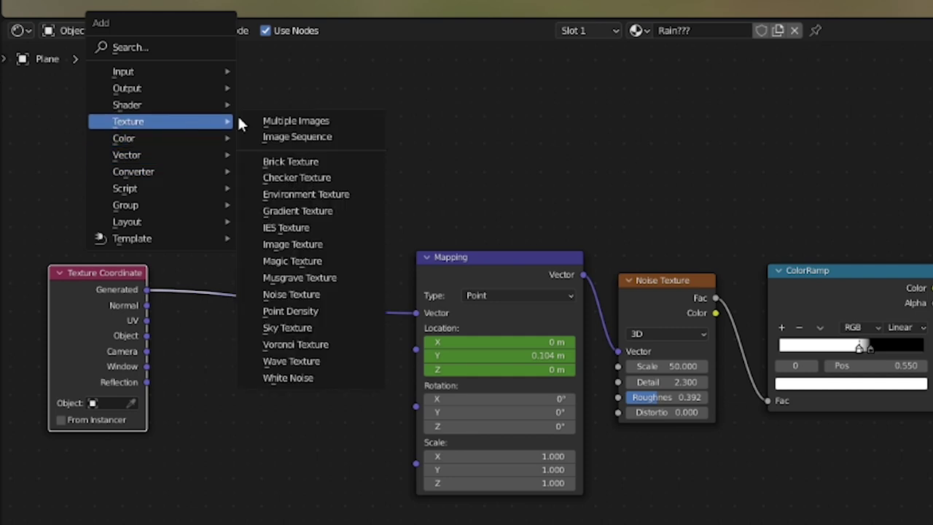
left_click(319, 277)
left_click(191, 109)
Add a MixRGB node below the Musgrave Texture, between the Texture Coordinate and Mapping nodes.
key("shift+a")
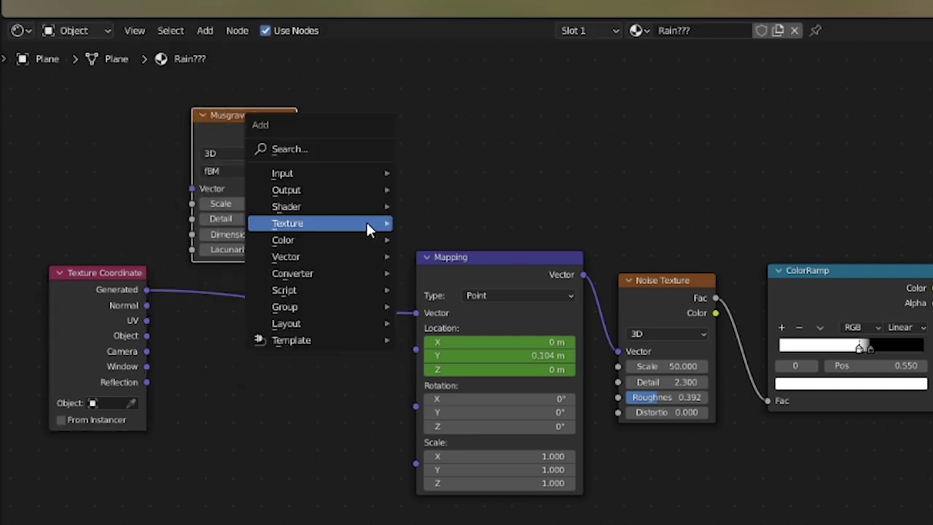
mouse_move(348, 240)
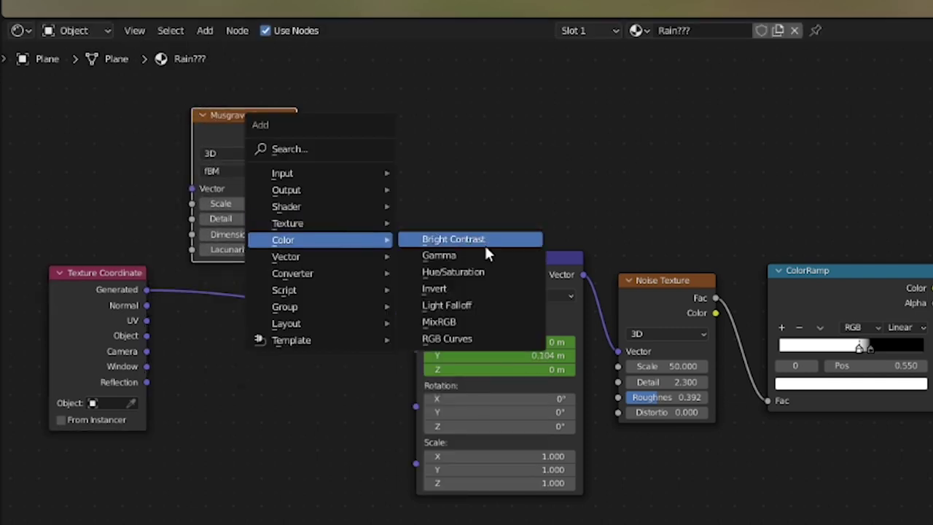
left_click(463, 321)
left_click(246, 330)
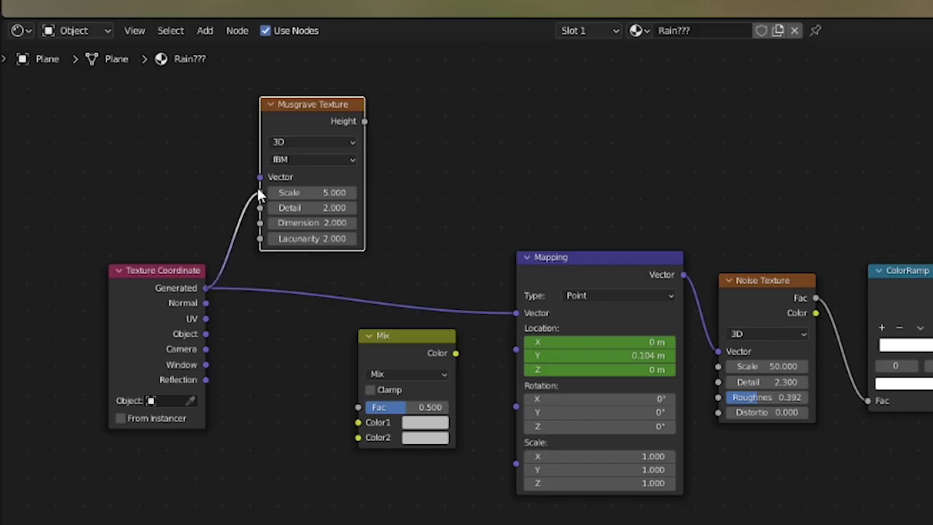
Connect Generated to Musgrave Vector and Mix Color2, Musgrave Height to Mix Color1, and Mix Color to Mapping Vector, and move the Mix node up.
left_click_drag(207, 289, 301, 429)
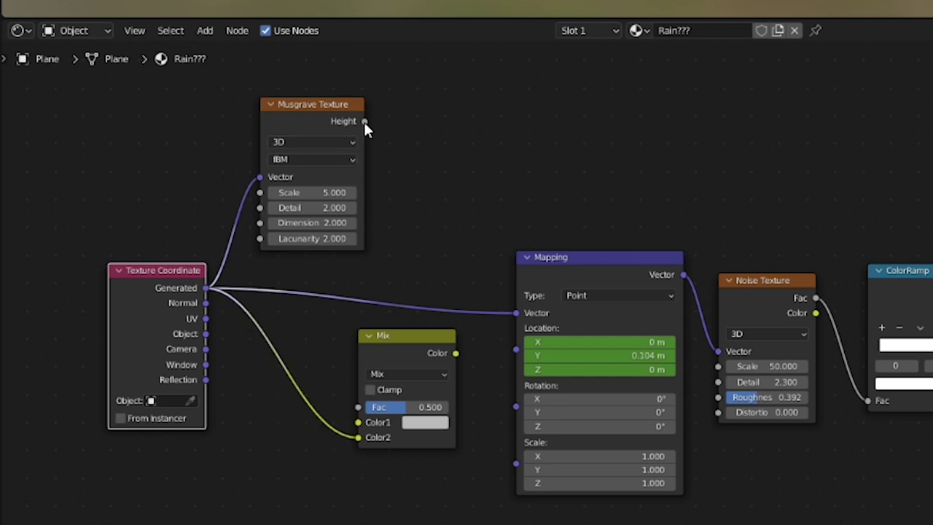
left_click_drag(363, 122, 358, 424)
left_click_drag(455, 353, 516, 312)
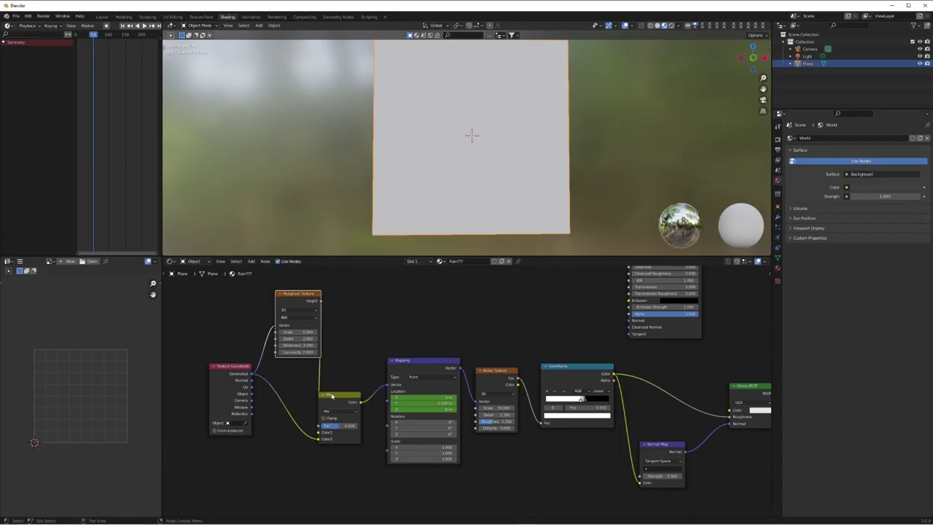
left_click_drag(331, 395, 338, 353)
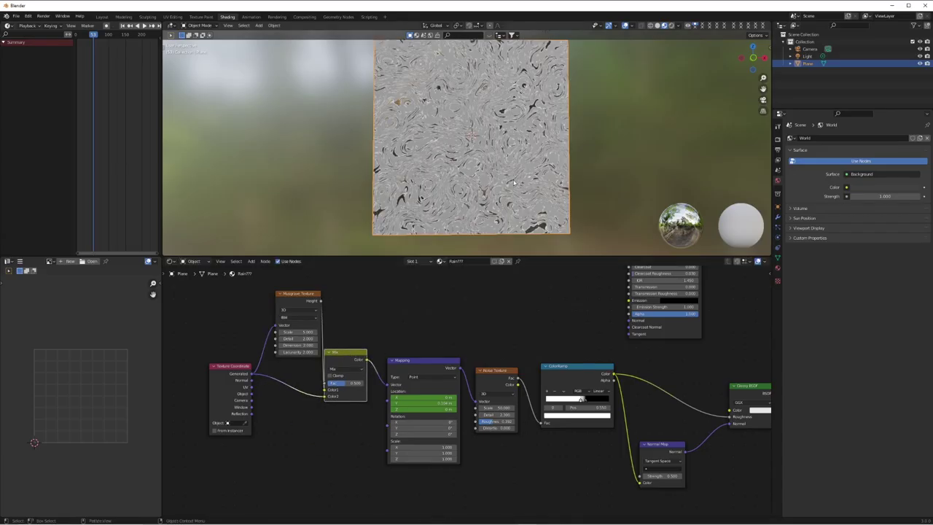
Try a lower Scale on the Musgrave Texture and undo the change.
scroll(513, 182, "up", 6)
scroll(510, 185, "down", 3)
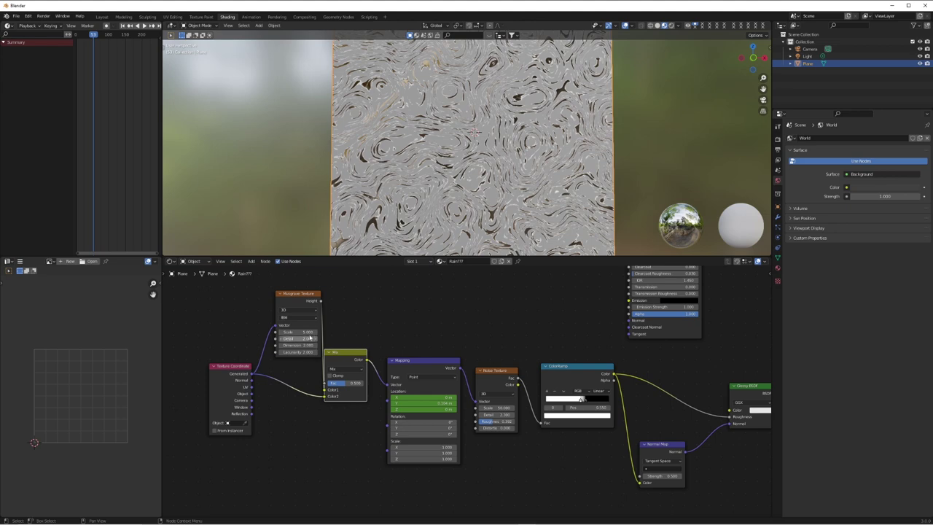
mouse_move(309, 333)
left_mouse_down()
mouse_move(281, 332)
mouse_move(292, 332)
left_mouse_up()
key("ctrl+z")
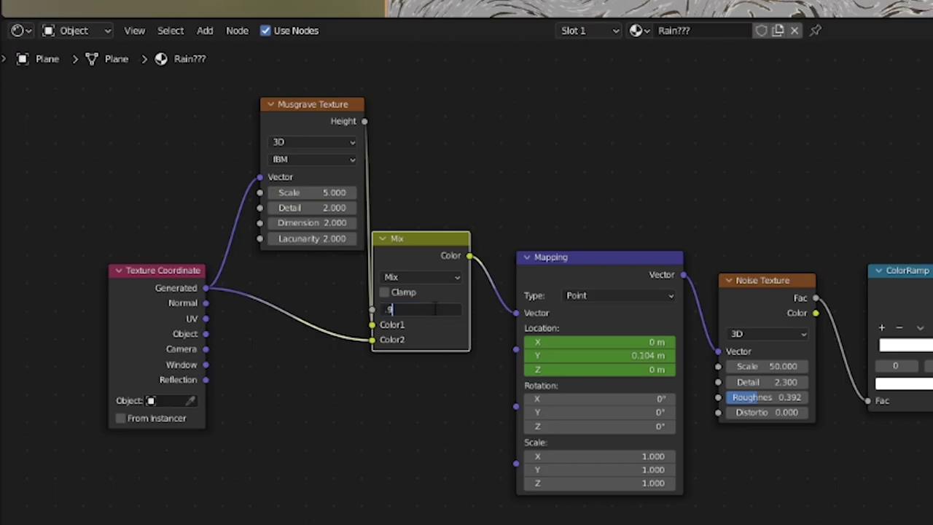
Set the Mix node's Fac to 0.9, raise the Mapping node's X Scale to 4, and inspect the stretched drops.
key("Return")
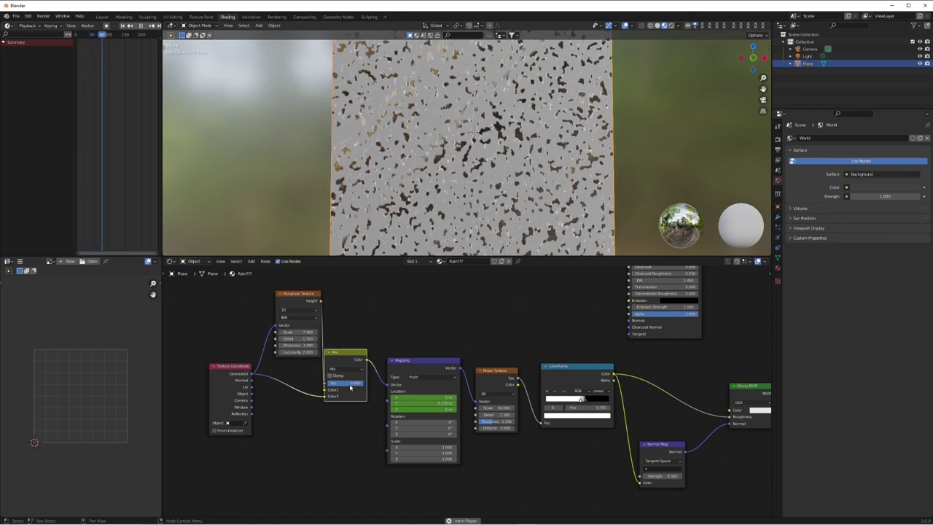
key("Return")
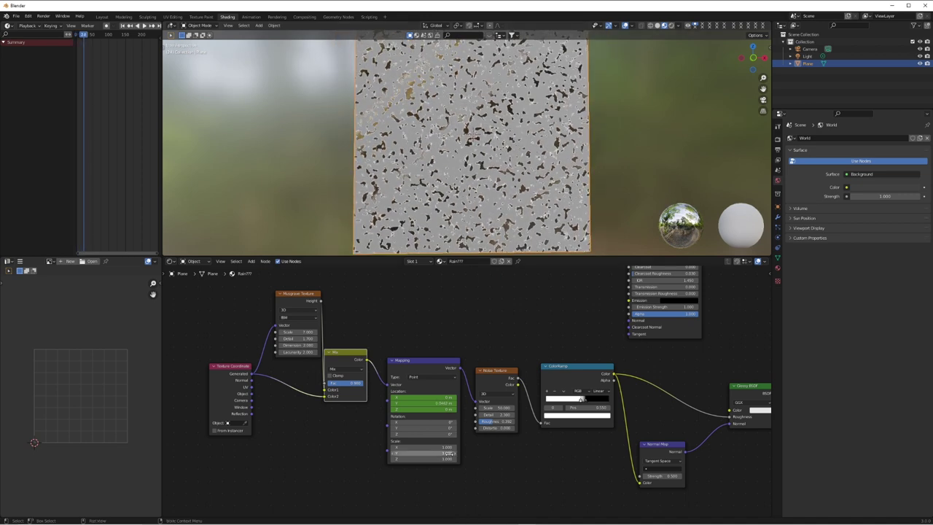
left_click_drag(428, 447, 449, 447)
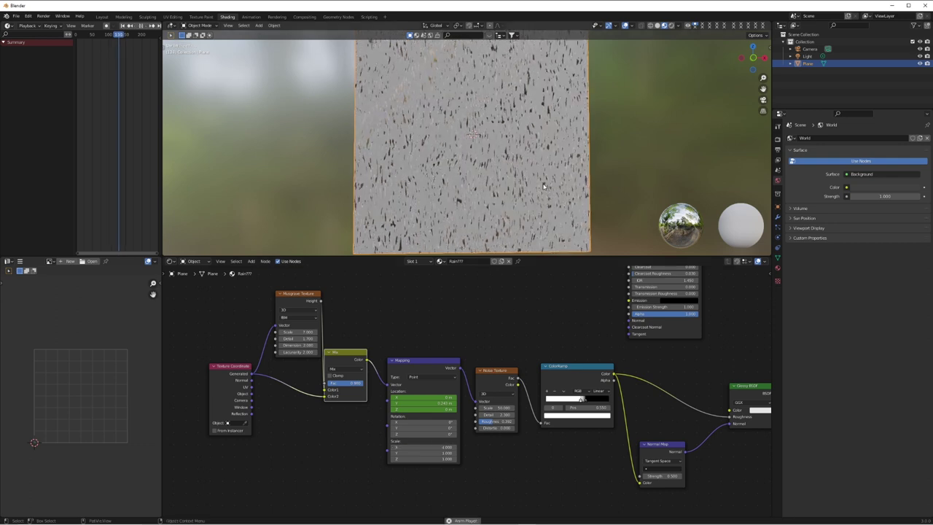
scroll(539, 197, "up", 4)
scroll(545, 196, "down", 5)
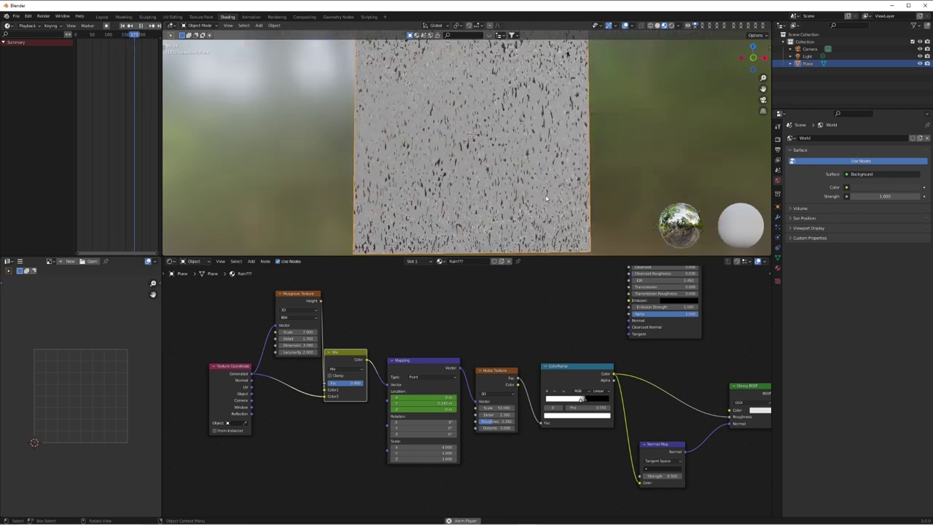
scroll(546, 190, "up", 3)
scroll(549, 186, "down", 1)
middle_click_drag(550, 187, 579, 182)
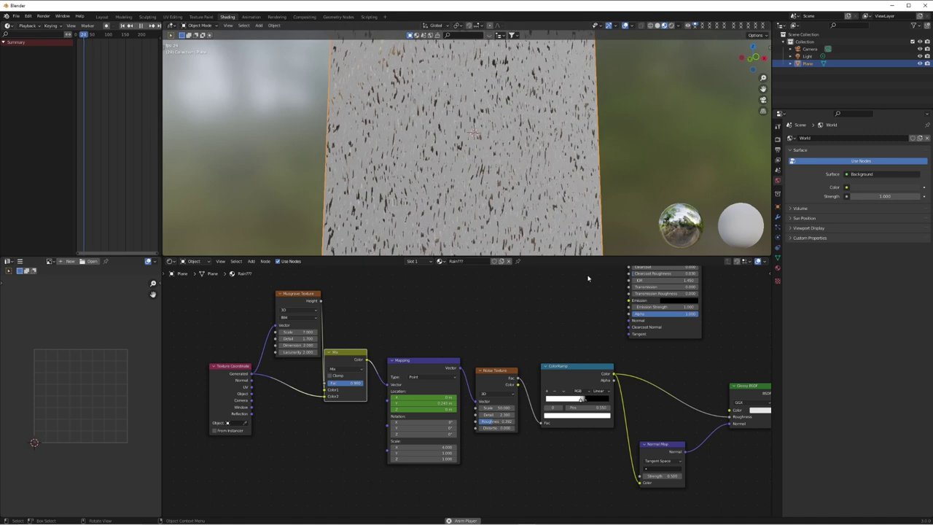
Lower the Noise Texture's Detail to 0.5 and the Musgrave Texture's Scale to about 5.5.
left_click_drag(500, 414, 502, 415)
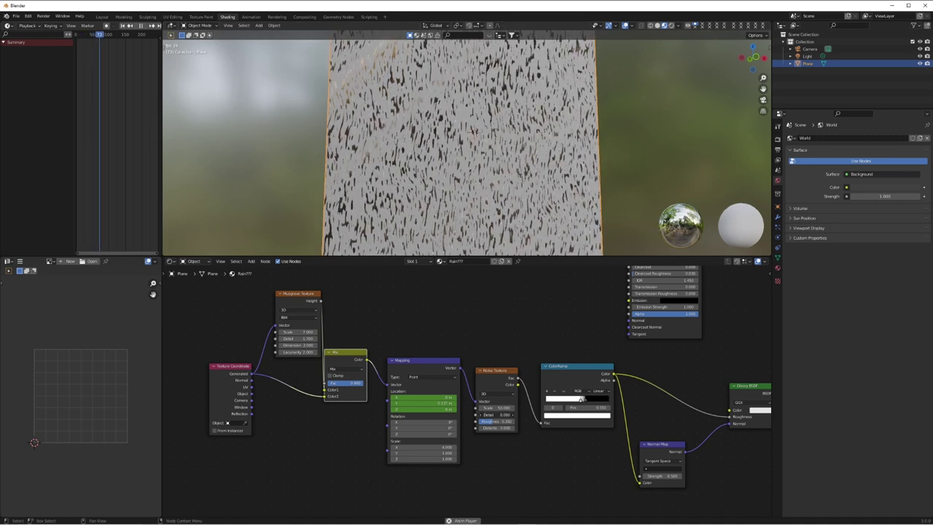
middle_click_drag(453, 166, 555, 131)
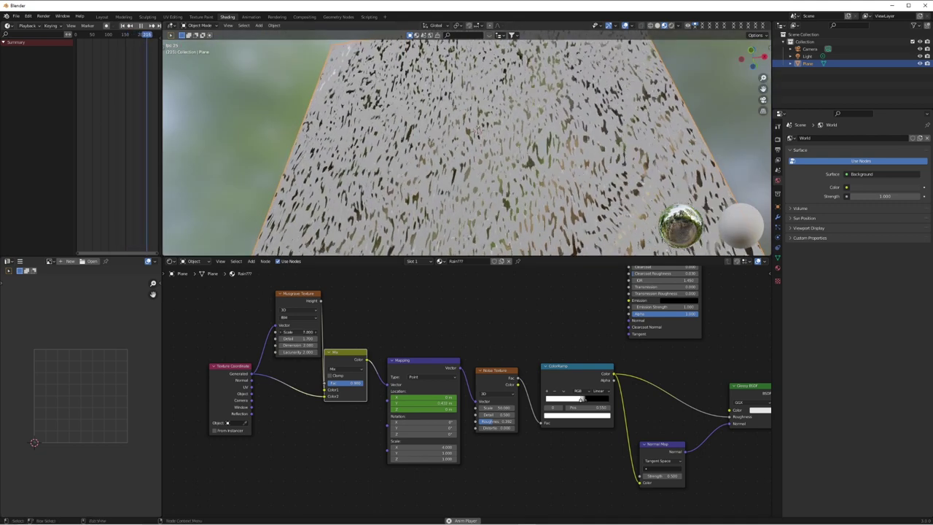
left_click_drag(298, 332, 286, 332)
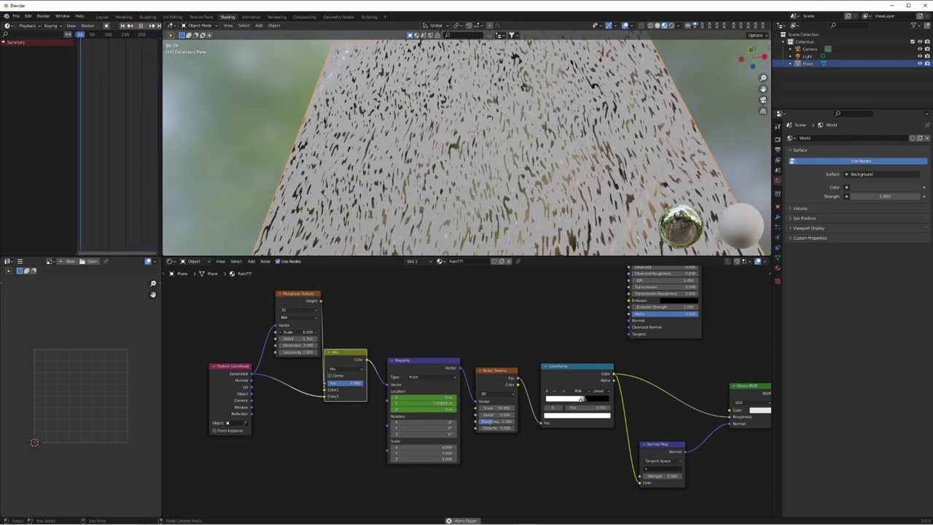
Set the Mix node's Fac to 0.99 and leave all nodes deselected.
left_click(347, 382)
type("0.99")
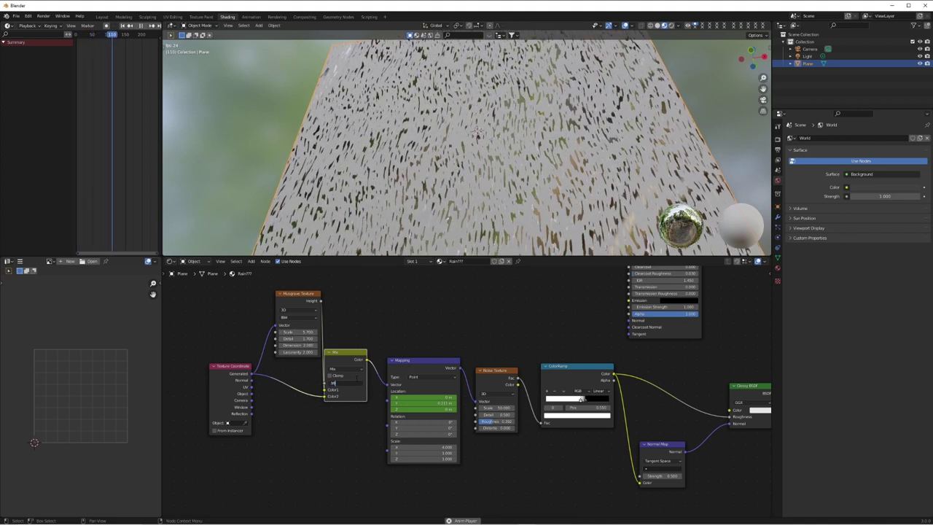
key("Return")
scroll(538, 168, "down", 2)
middle_click_drag(538, 167, 538, 240)
left_click(423, 360)
left_click(519, 331)
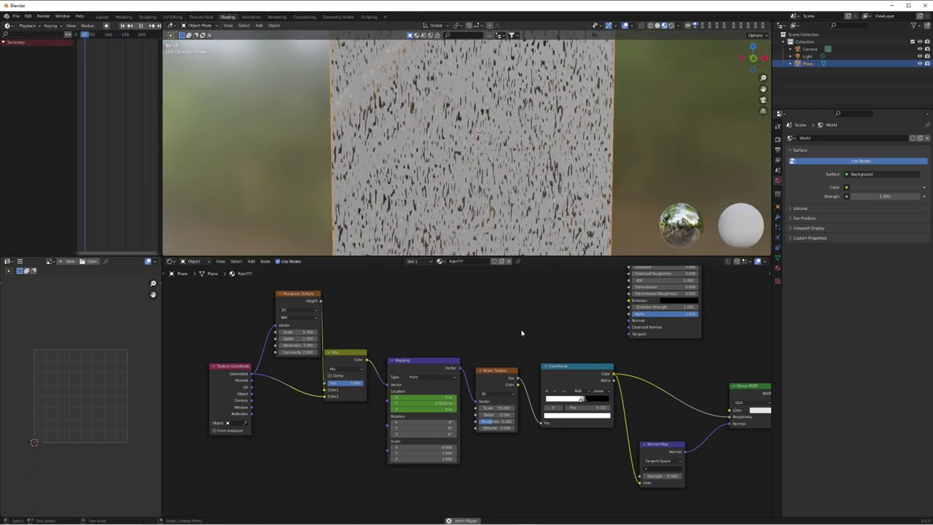
Move the ColorRamp's white stop to position 0.627 and play the animation to check the sparser drops.
key("space")
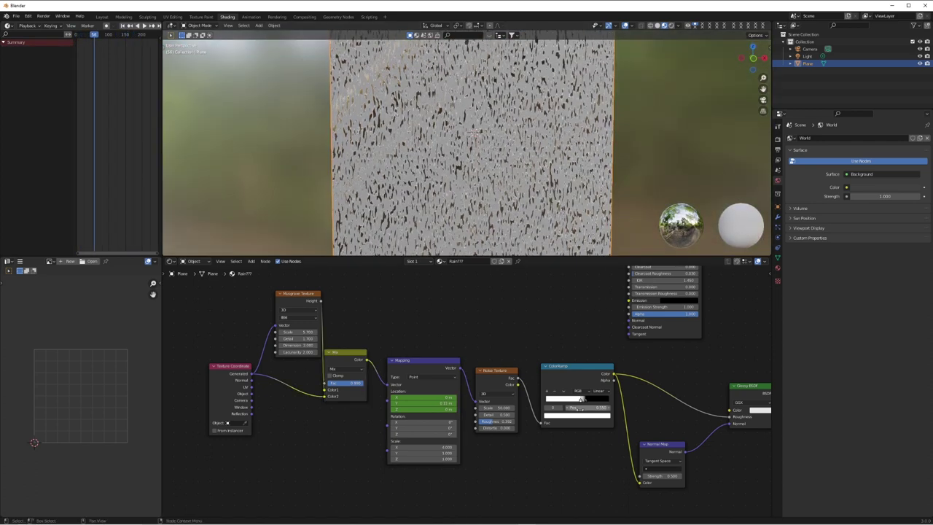
mouse_move(581, 403)
left_mouse_down()
mouse_move(570, 403)
mouse_move(583, 402)
left_mouse_up()
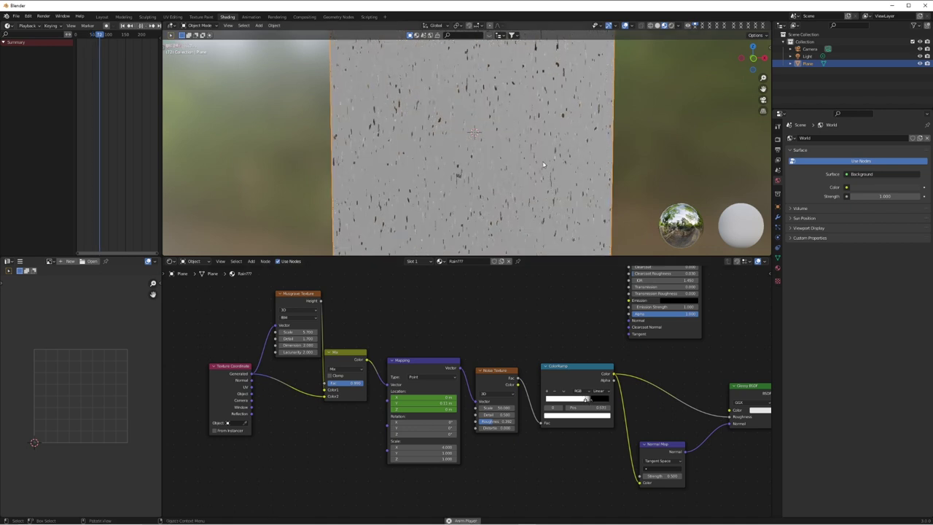
scroll(559, 176, "down", 2)
mouse_move(546, 173)
middle_mouse_down()
mouse_move(556, 146)
mouse_move(541, 182)
mouse_move(530, 164)
middle_mouse_up()
scroll(542, 182, "up", 4)
scroll(534, 175, "down", 4)
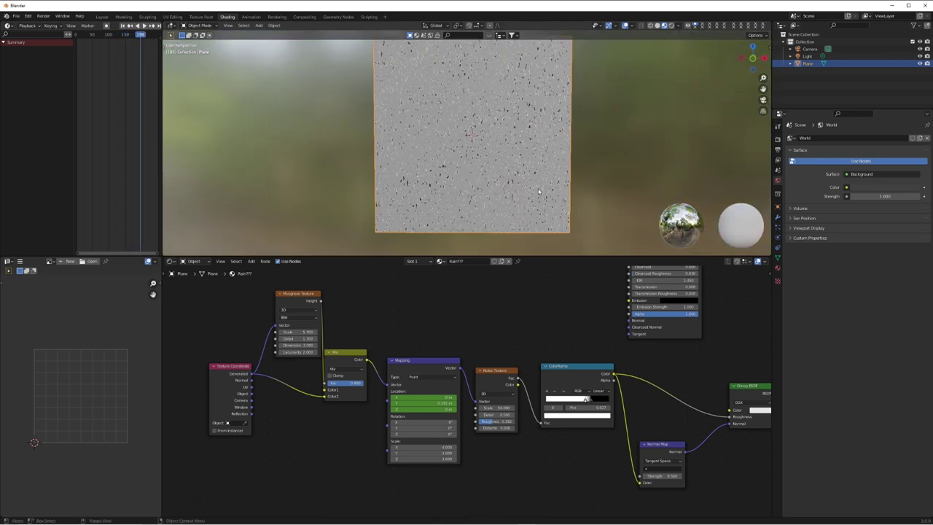
scroll(537, 185, "up", 1)
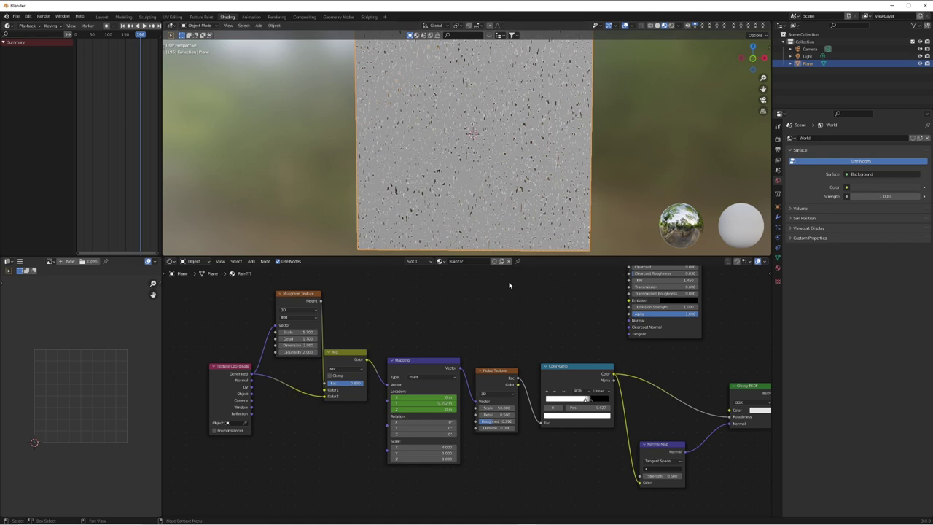
Reposition the unconnected Principled BSDF node above the ColorRamp and Glossy BSDF, leaving space beside it.
scroll(634, 379, "down", 5)
scroll(609, 374, "down", 5, "ctrl")
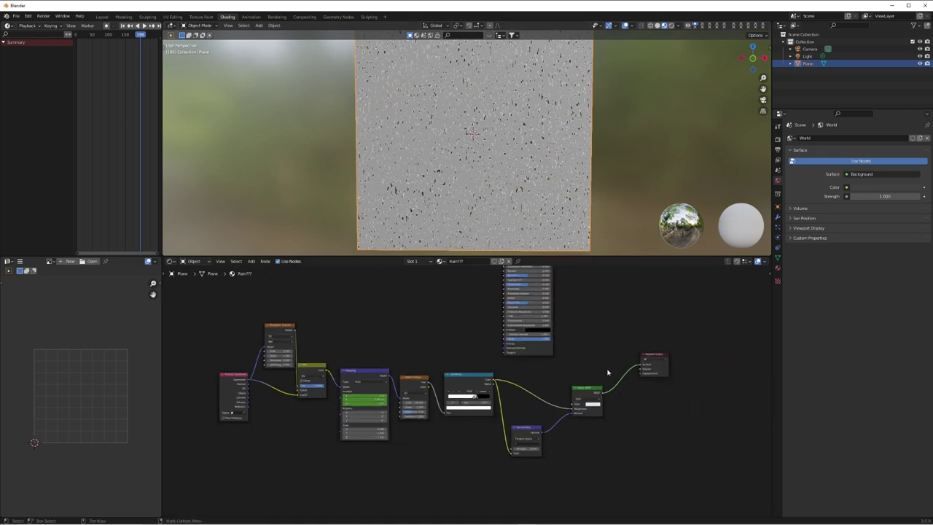
scroll(608, 371, "up", 2, "shift")
scroll(555, 313, "up", 2, "shift")
left_click_drag(554, 299, 546, 326)
key("g")
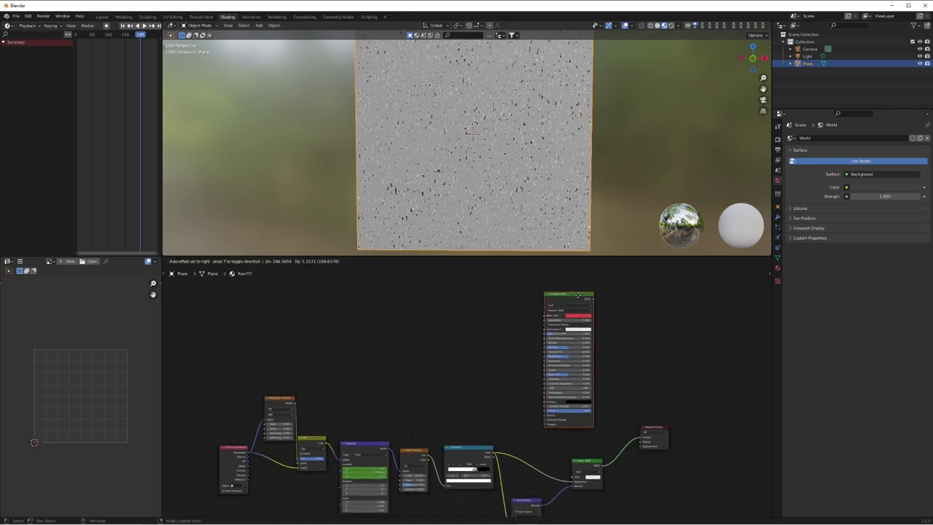
left_click(578, 316)
scroll(588, 467, "down", 2, "shift")
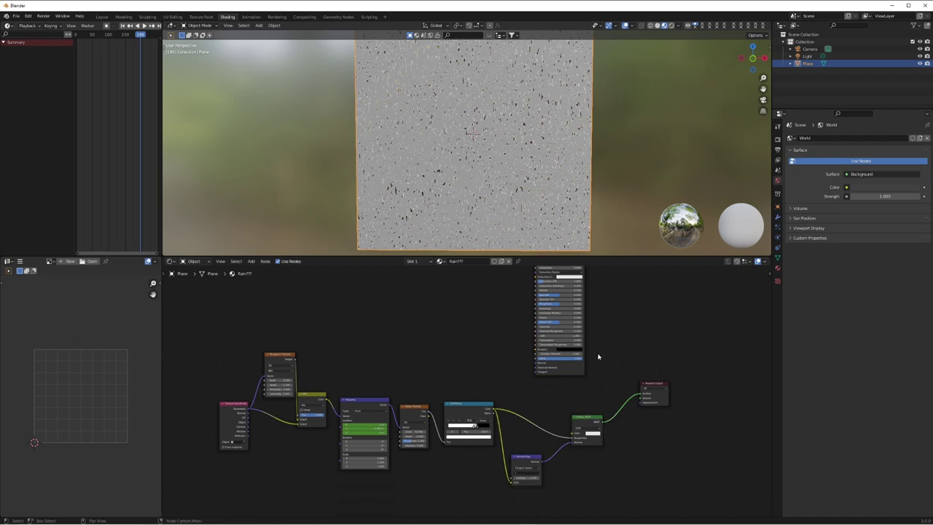
scroll(598, 357, "left", 1, "ctrl")
scroll(639, 356, "up", 2, "shift")
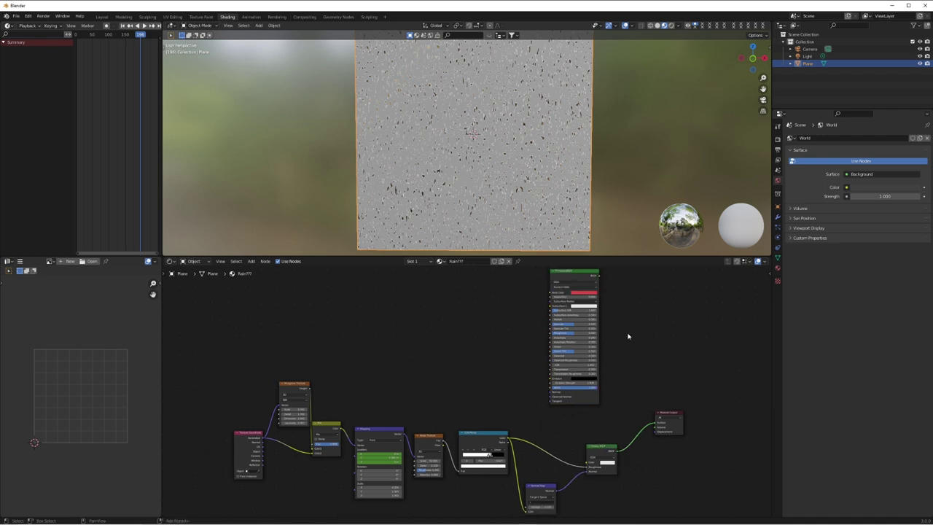
left_click_drag(594, 275, 576, 273)
Add a Mix Shader node above the Material Output.
key("shift+a")
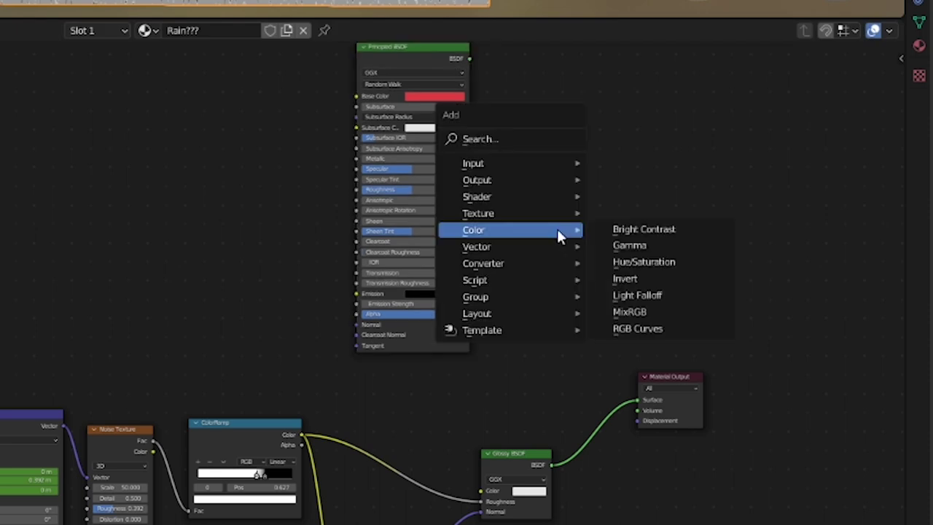
mouse_move(615, 344)
mouse_move(543, 196)
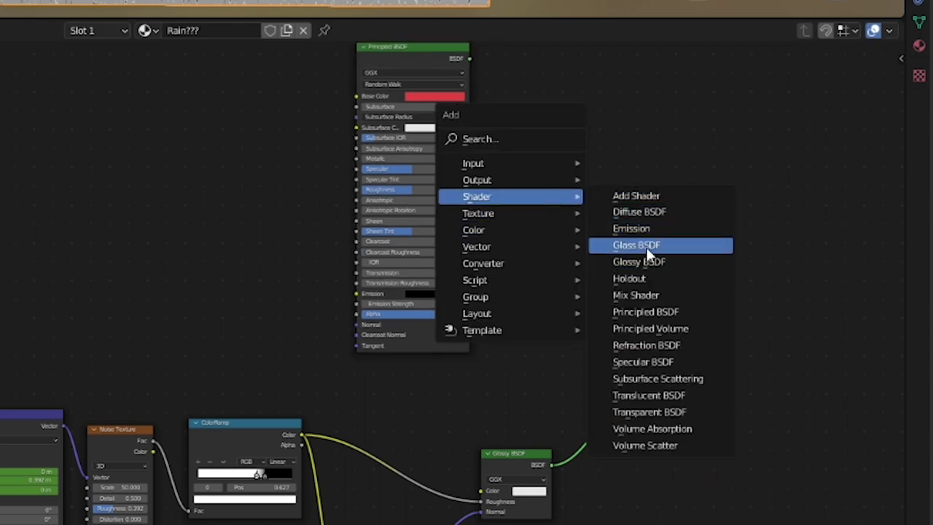
left_click(651, 296)
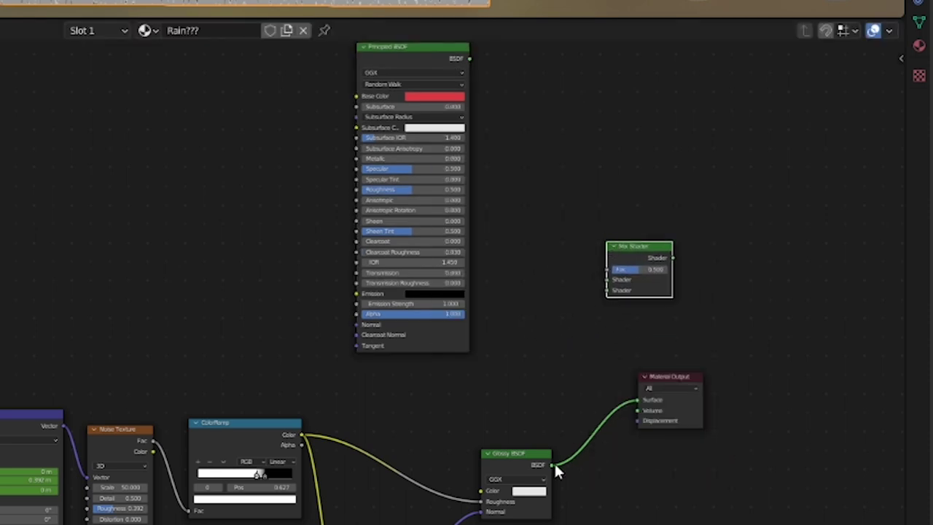
Connect the Principled BSDF to the Mix Shader's first Shader input and the Glossy BSDF to its second, and shift the Principled BSDF aside.
left_click_drag(554, 465, 584, 320)
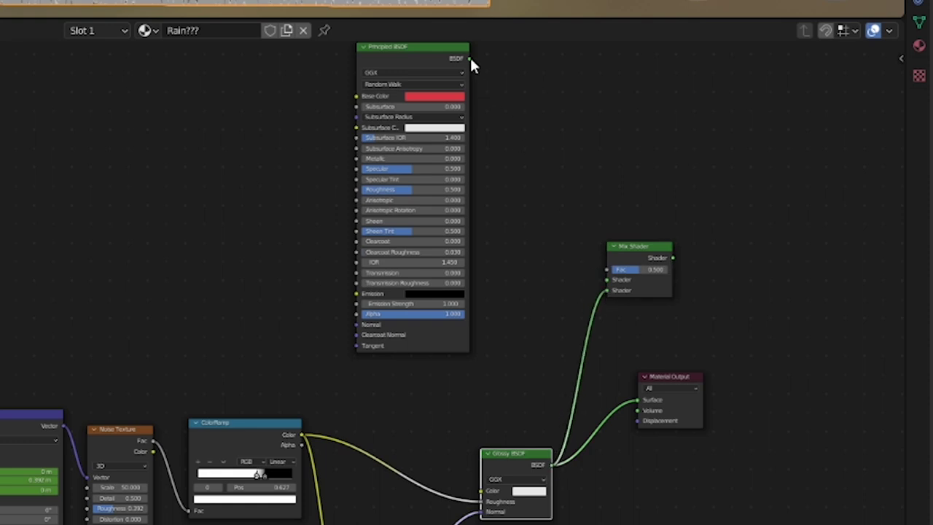
left_click_drag(469, 58, 610, 284)
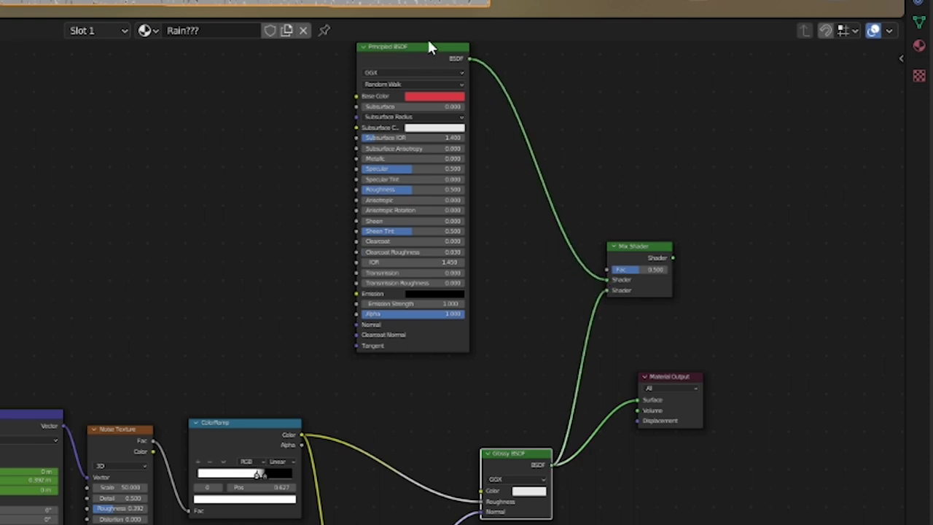
left_click_drag(427, 46, 400, 33)
middle_click_drag(385, 497, 386, 431)
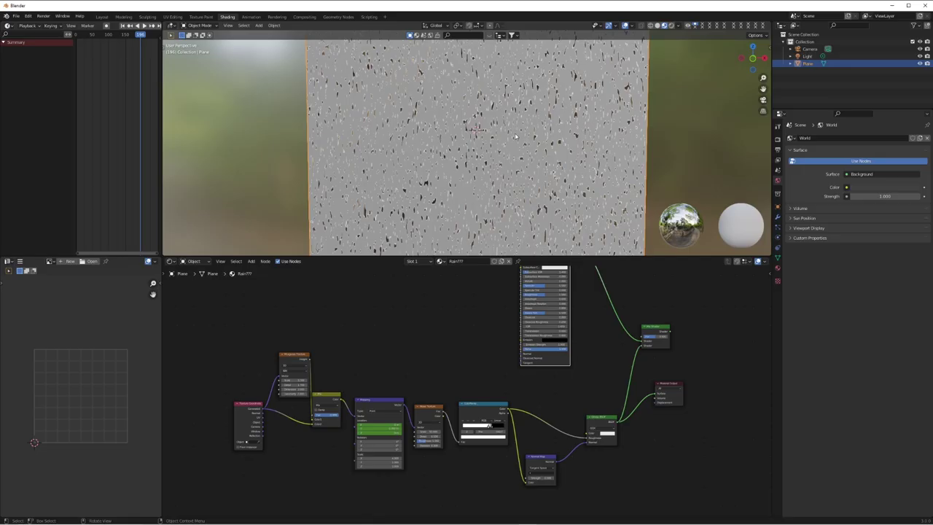
Duplicate the ColorRamp node and place the copy between the Principled BSDF and Glossy BSDF.
scroll(500, 122, "up", 4)
scroll(464, 170, "down", 5)
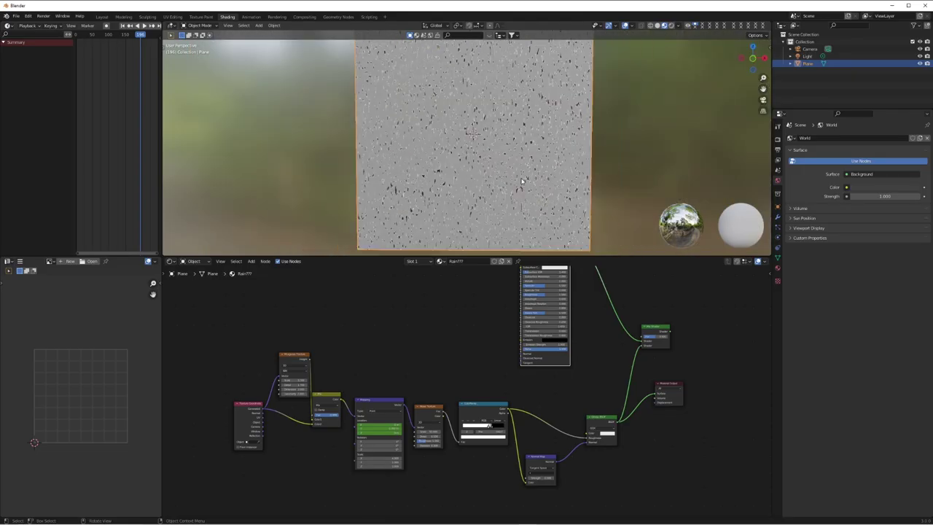
scroll(522, 182, "up", 1)
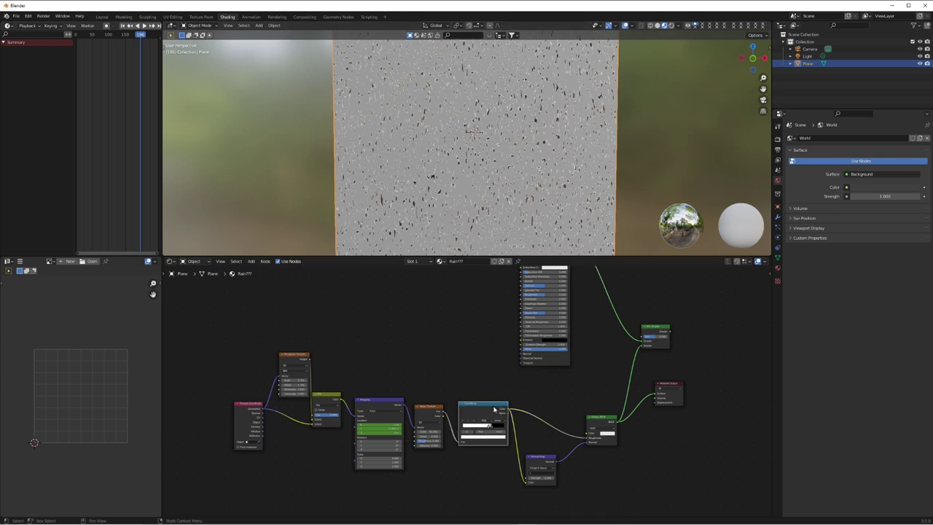
scroll(504, 399, "up", 1)
scroll(504, 398, "up", 1, "shift")
scroll(505, 397, "down", 2)
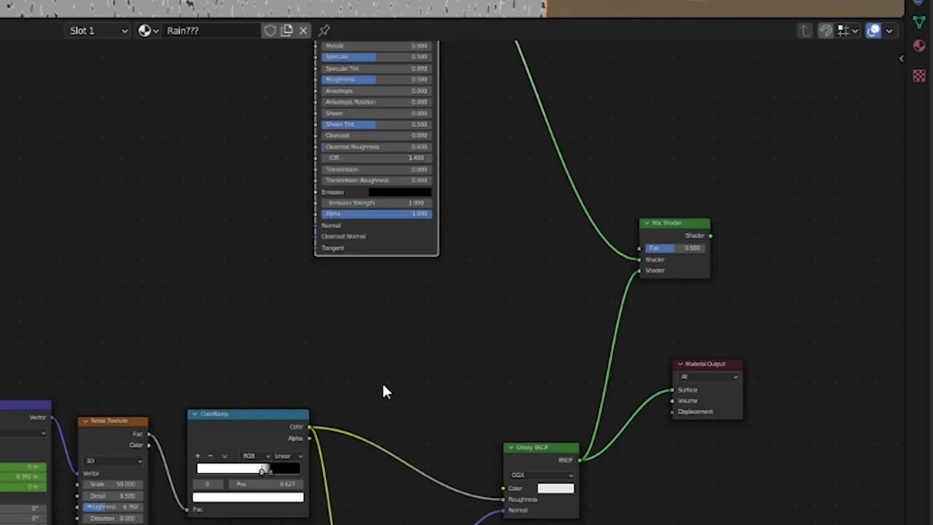
left_click(491, 422)
key("shift+d")
left_click(496, 303)
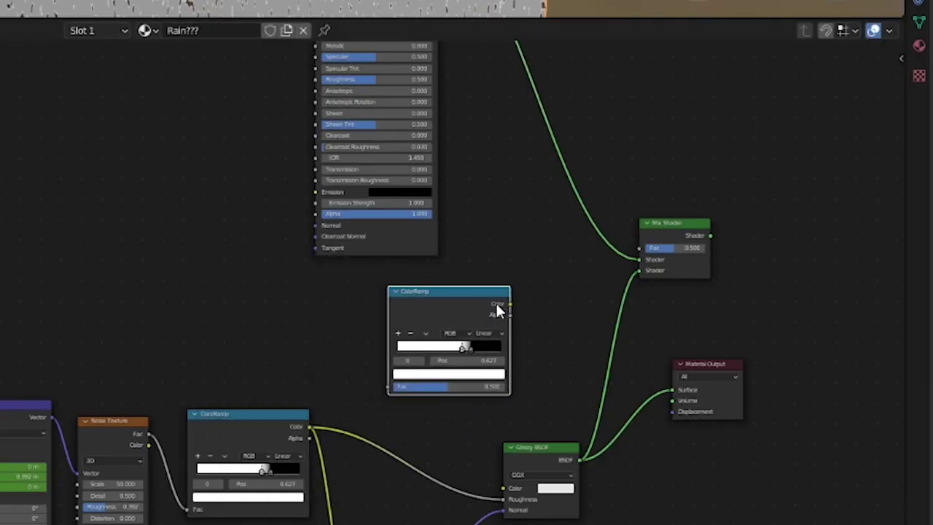
Link the original ColorRamp's Color to the copy's Fac, the copy's Color to Mix Shader Fac, and the Mix Shader to a repositioned Material Output's Surface.
left_click_drag(308, 427, 387, 388)
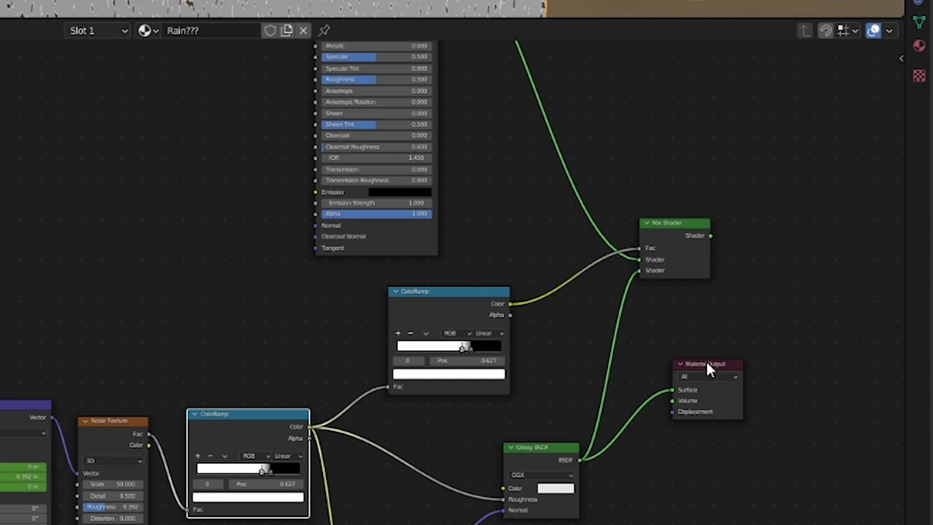
left_click_drag(706, 368, 857, 308)
left_click_drag(710, 234, 823, 329)
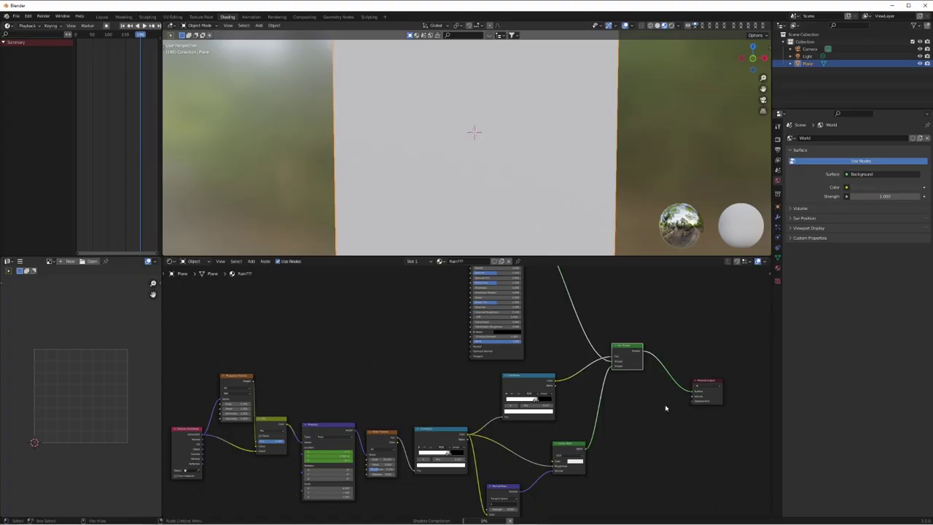
Shift the duplicated ColorRamp's white stop slightly away from the black stop and play the animation to inspect the drops on the red surface.
scroll(543, 230, "up", 5)
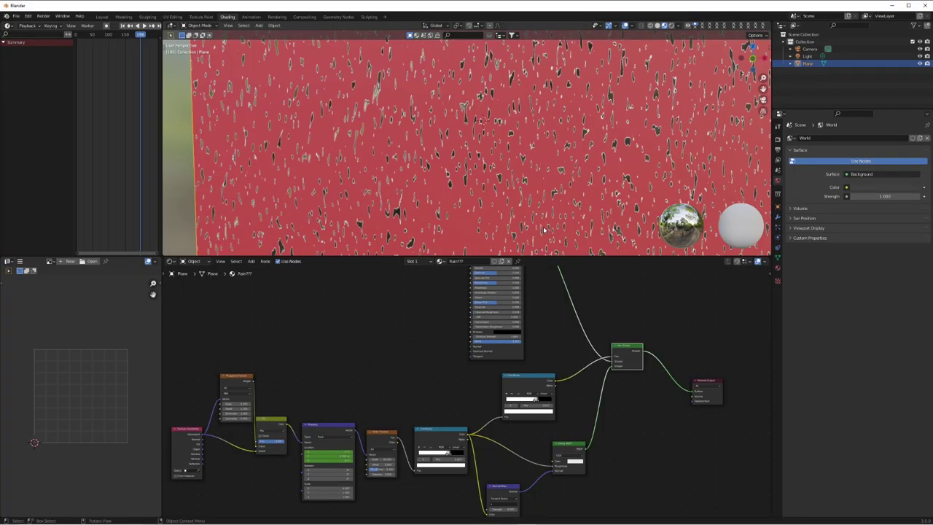
left_click_drag(538, 401, 537, 403)
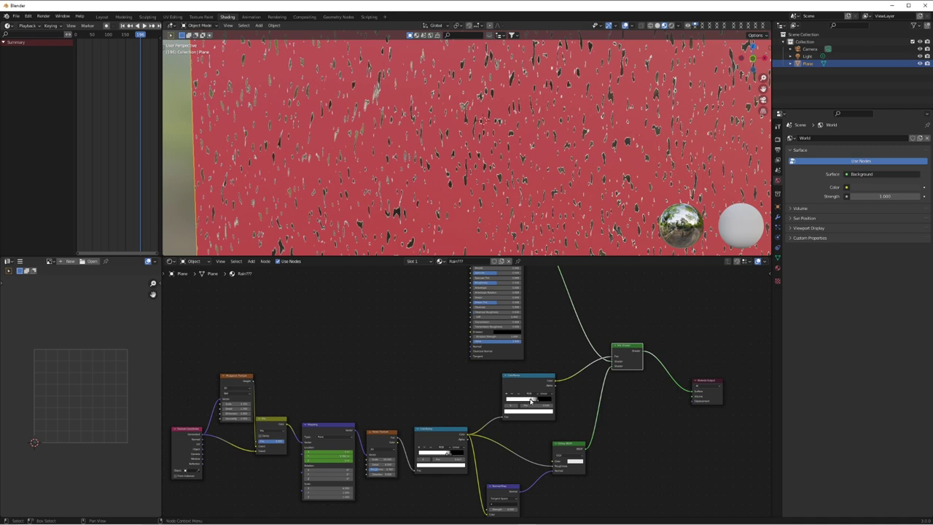
key("space")
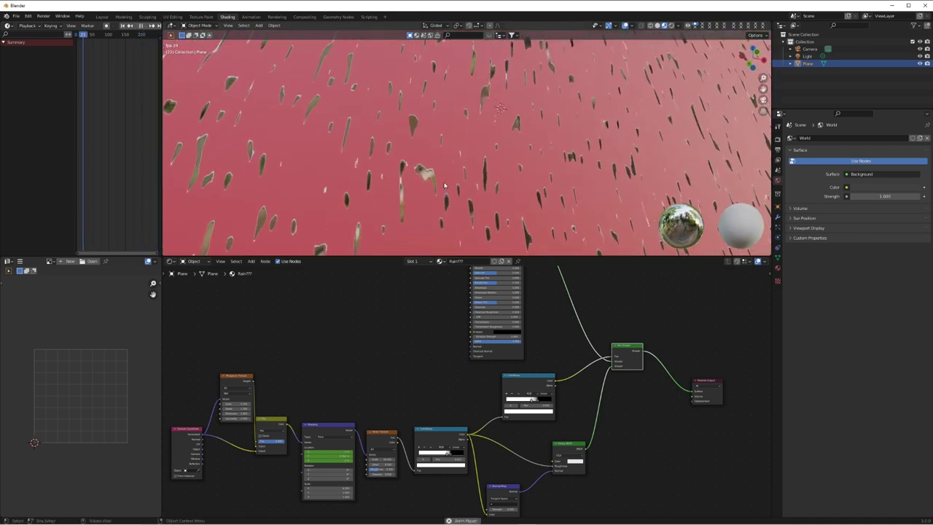
scroll(462, 186, "down", 2)
middle_click_drag(535, 130, 505, 175)
scroll(510, 180, "up", 4)
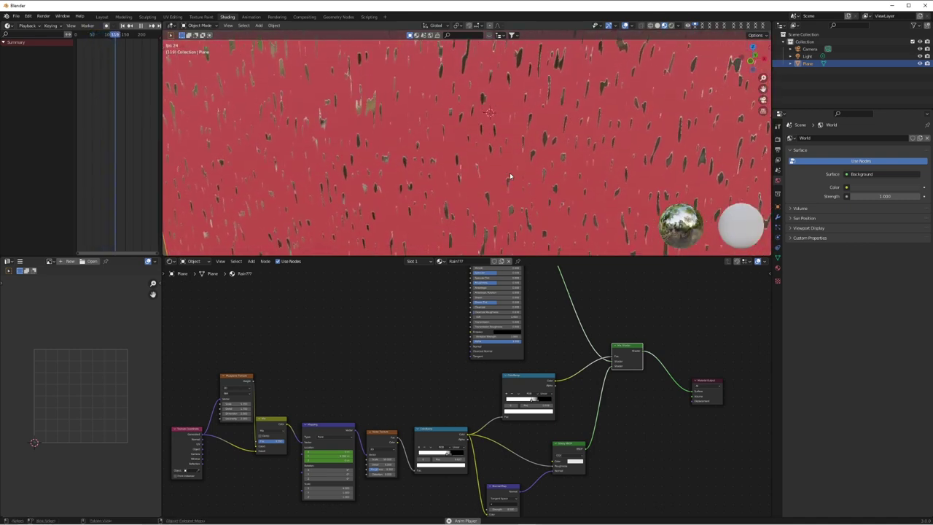
key("space")
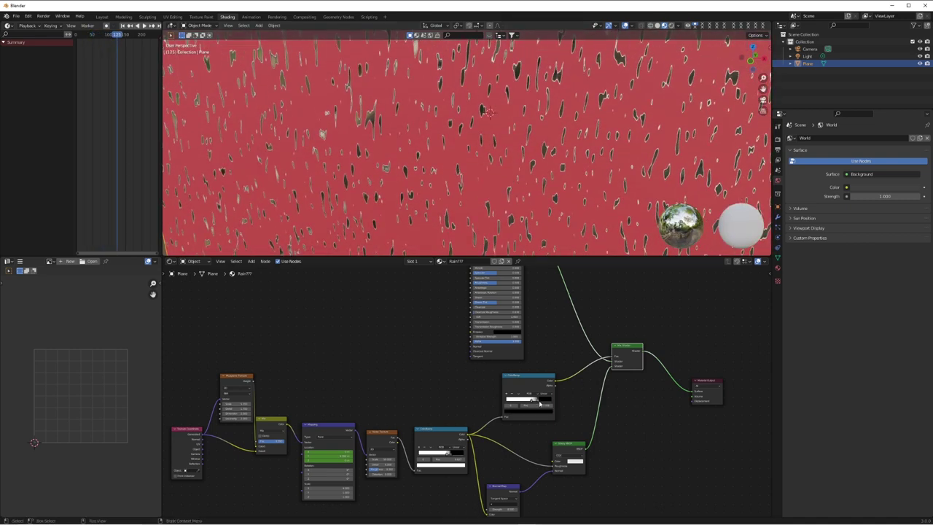
Dim the duplicated ColorRamp's white stop to a light grey and view the drops across the whole plane.
scroll(540, 402, "up", 2)
left_click(580, 421)
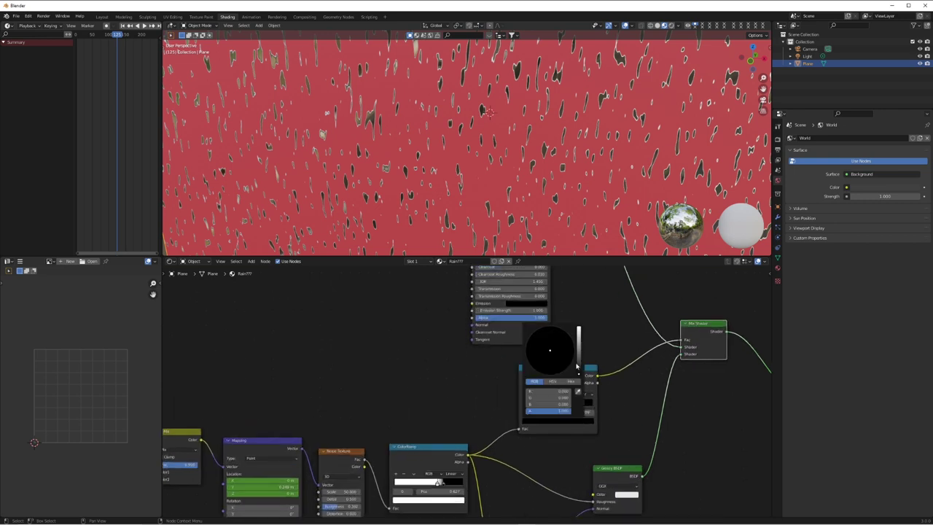
mouse_move(578, 373)
left_mouse_down()
mouse_move(578, 341)
mouse_move(578, 374)
left_mouse_up()
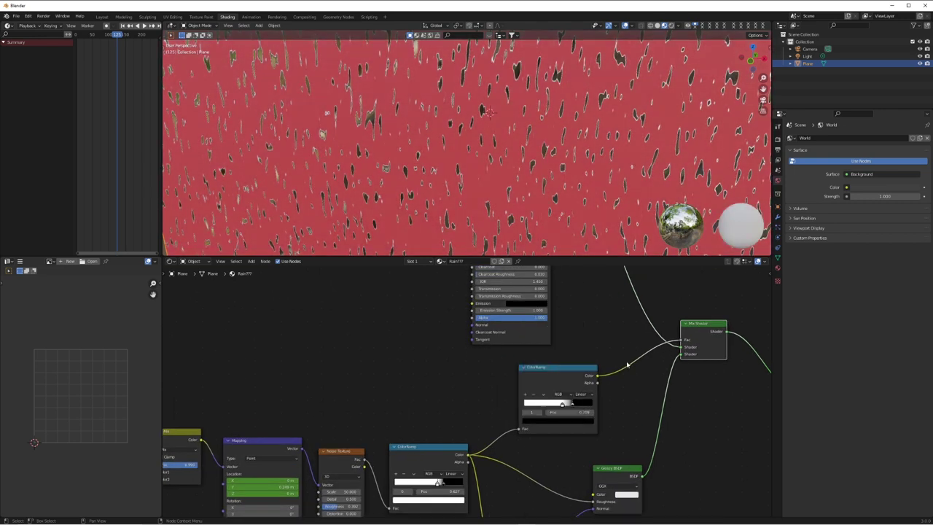
left_click(565, 422)
mouse_move(579, 331)
left_mouse_down()
mouse_move(579, 353)
mouse_move(579, 333)
left_mouse_up()
scroll(537, 203, "down", 5)
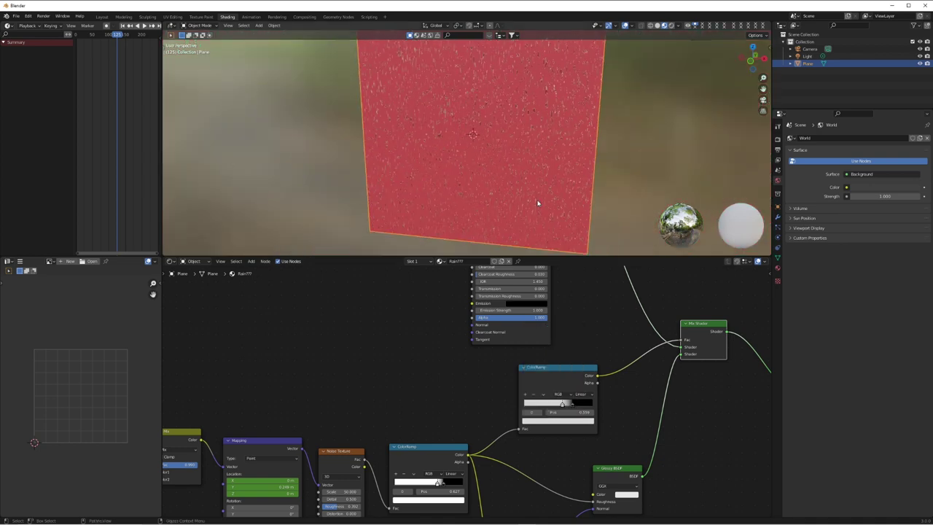
middle_click_drag(524, 203, 540, 212)
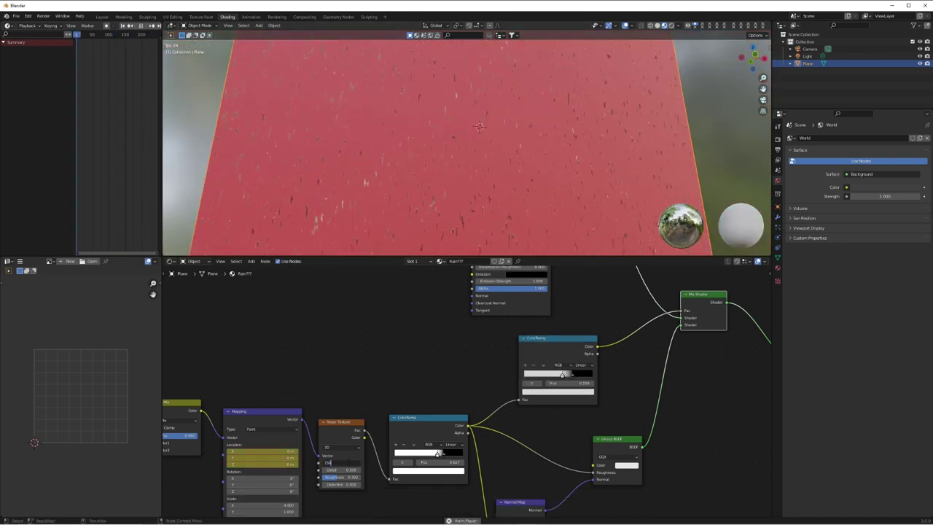
Set the Noise Texture's Scale to 150 and Detail to 1 to make the drops finer.
scroll(535, 175, "up", 2)
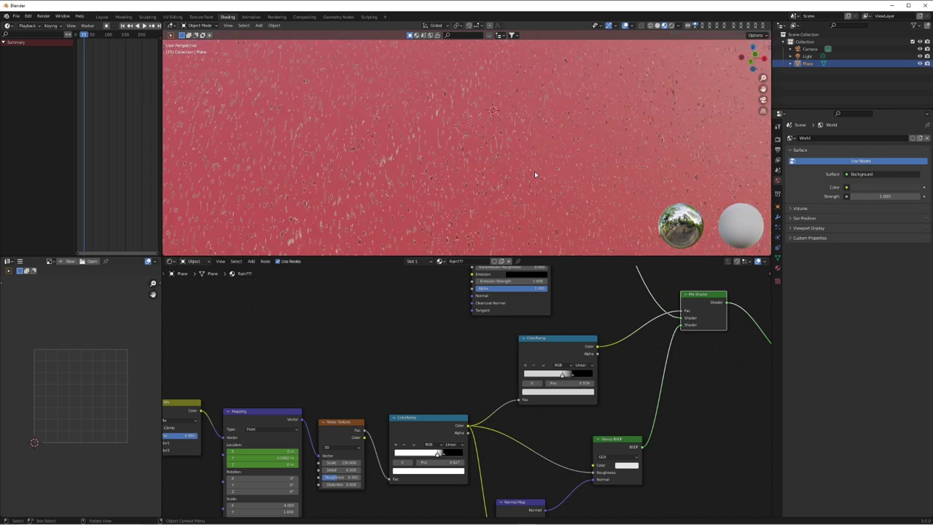
scroll(560, 156, "up", 2)
middle_click_drag(491, 427, 492, 369)
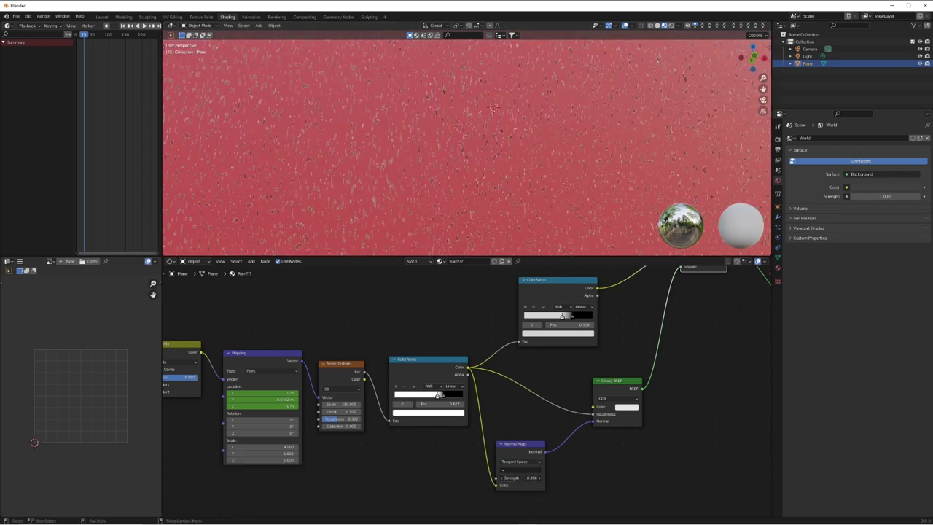
middle_click_drag(545, 230, 545, 172)
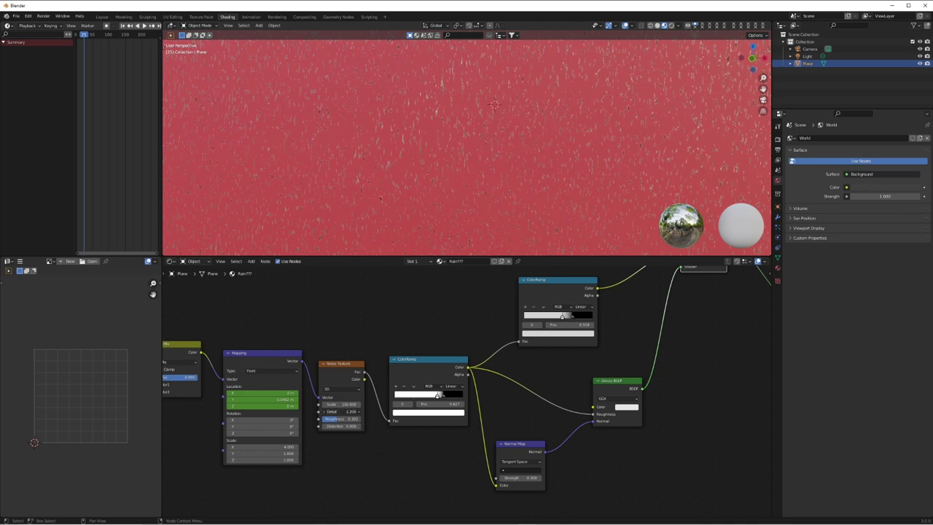
scroll(525, 137, "down", 4)
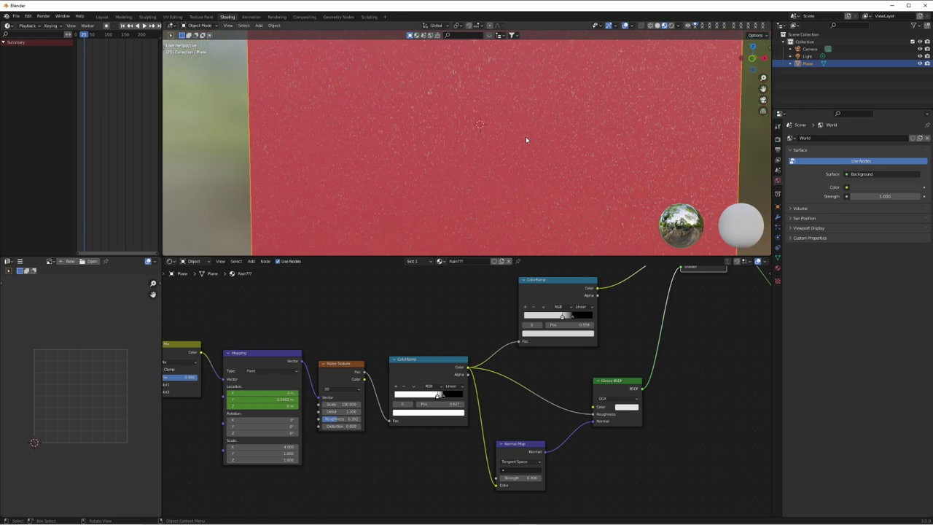
Play the animation and examine the glossy drops on the plane from grazing angles.
middle_click_drag(533, 134, 527, 111)
scroll(532, 111, "up", 3)
key("space")
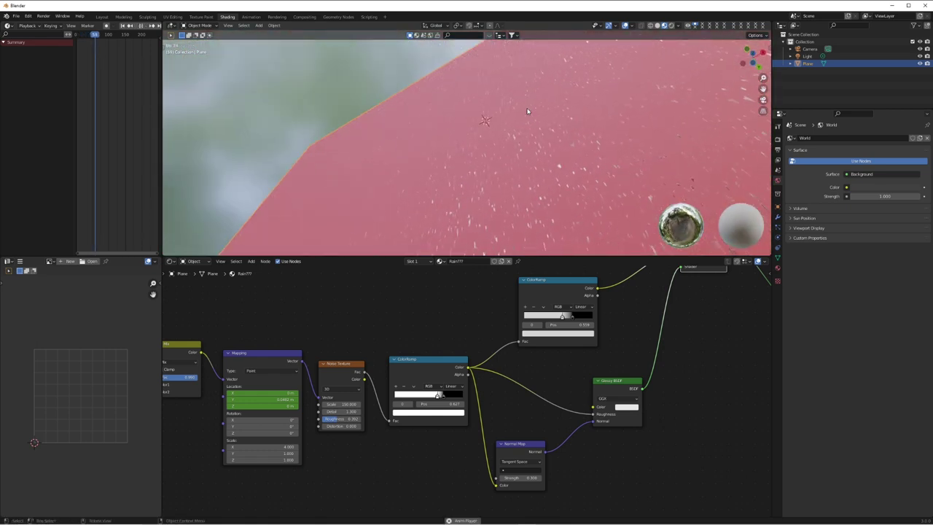
middle_click_drag(533, 115, 580, 151)
scroll(580, 151, "up", 2)
mouse_move(552, 83)
middle_mouse_down()
mouse_move(562, 167)
mouse_move(628, 134)
mouse_move(634, 144)
mouse_move(537, 154)
mouse_move(568, 107)
mouse_move(558, 96)
middle_mouse_up()
middle_click_drag(560, 133, 558, 135)
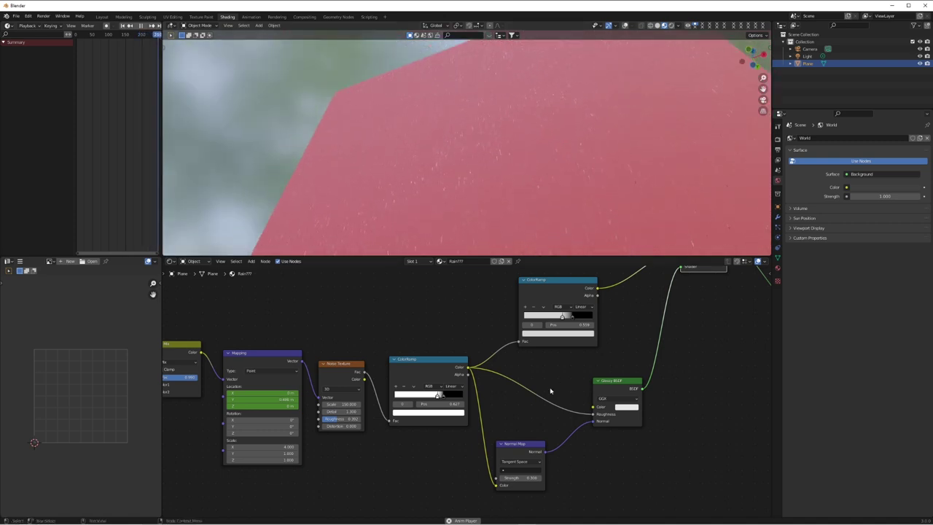
Lower the Principled BSDF's Specular to 0 and view the red plane from the front.
scroll(550, 390, "up", 12, "shift")
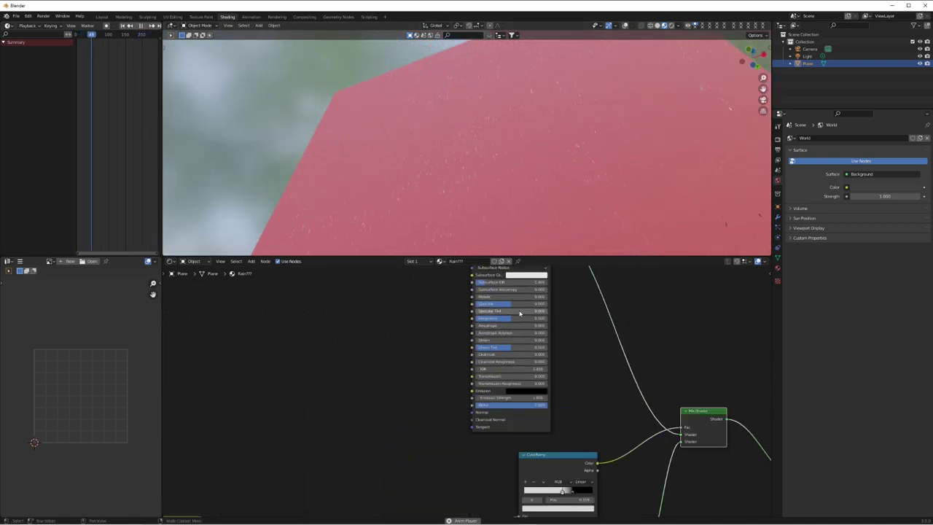
left_click_drag(514, 304, 483, 305)
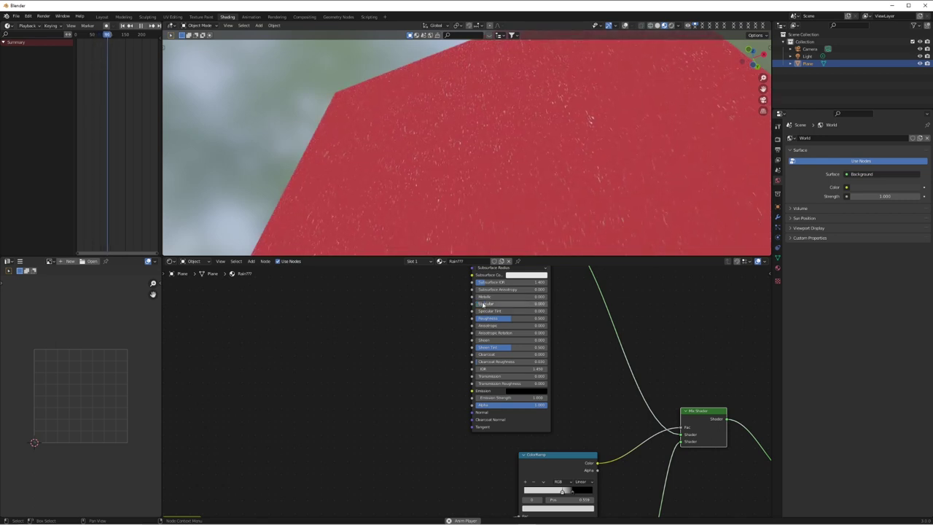
mouse_move(521, 175)
middle_mouse_down()
mouse_move(583, 161)
mouse_move(610, 177)
mouse_move(533, 175)
middle_mouse_up()
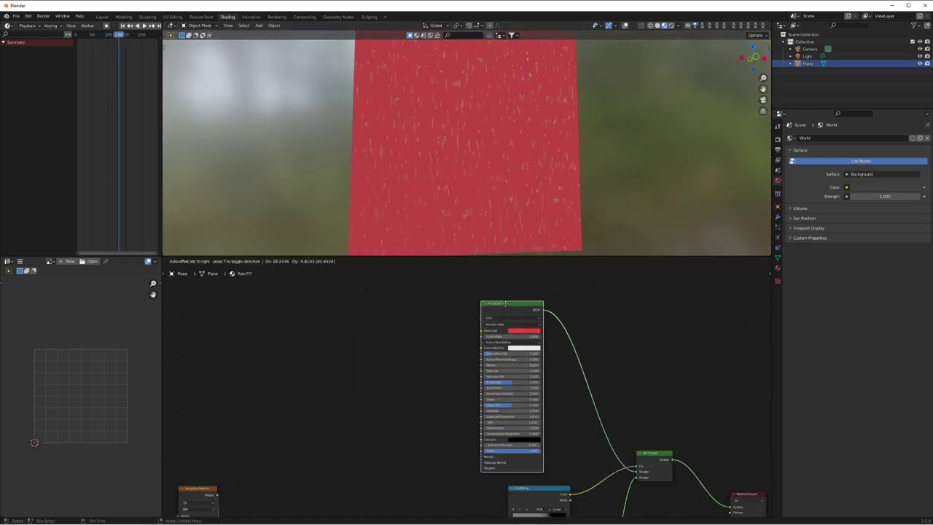
Add an Image Texture node near the Principled BSDF and load Cobblestone04_NRM_3K.jpg into it.
key("shift+a")
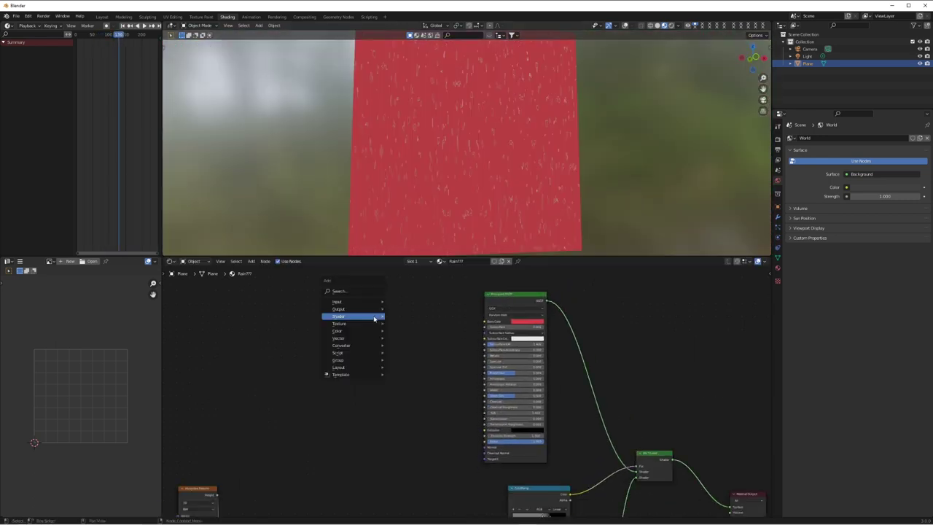
mouse_move(354, 314)
left_click(417, 358)
left_click(364, 318)
left_click(412, 340)
left_click(295, 318)
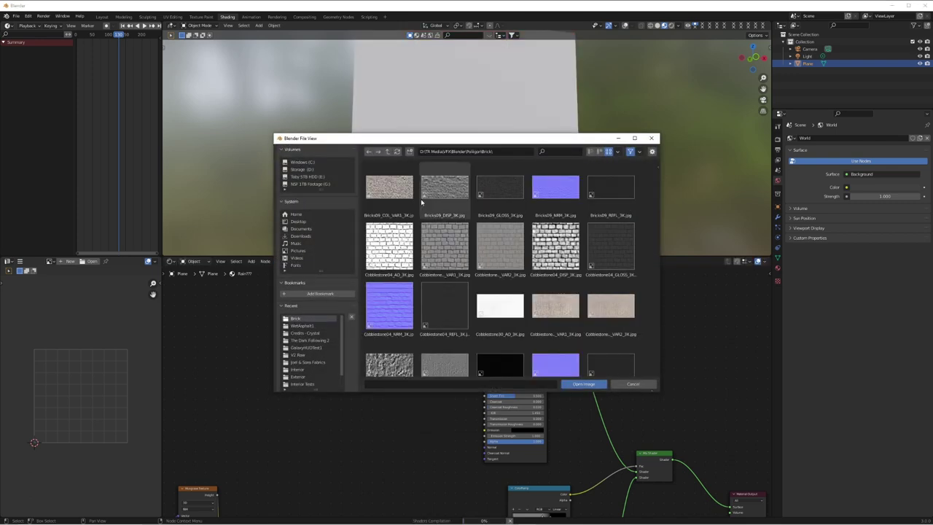
scroll(506, 302, "down", 1)
left_click(379, 257)
left_click(580, 385)
Add a Normal Map node between the cobblestone image's Color and the Principled BSDF's Normal, and shift the Image Texture aside.
key("shift+a")
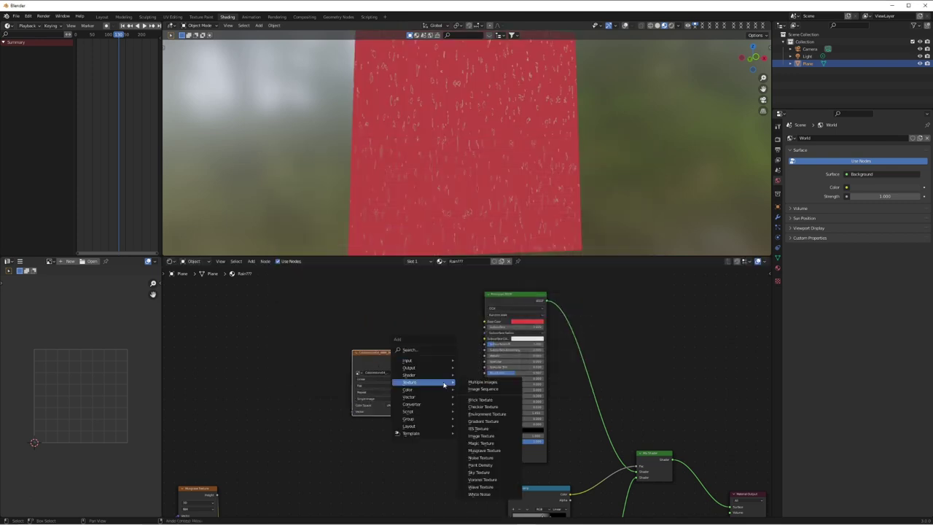
mouse_move(408, 396)
left_click(486, 428)
left_click_drag(460, 397, 485, 447)
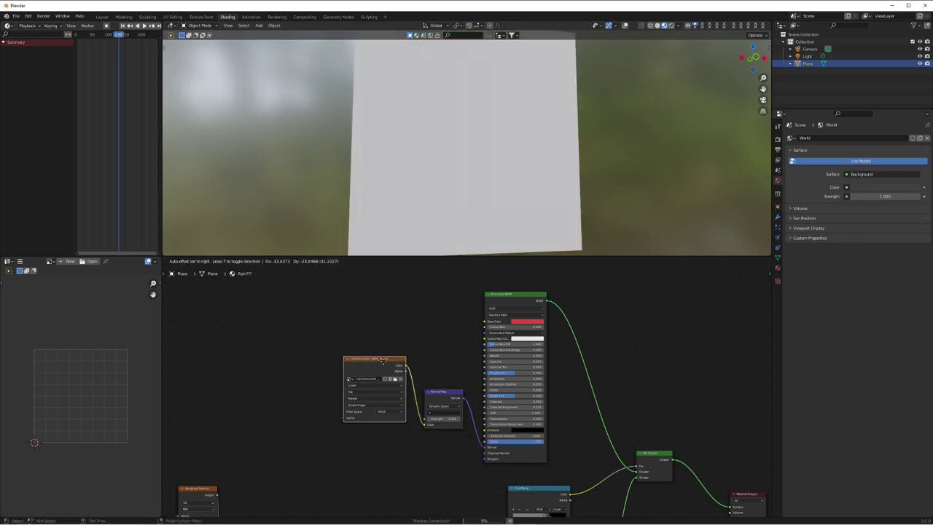
left_click_drag(379, 357, 356, 377)
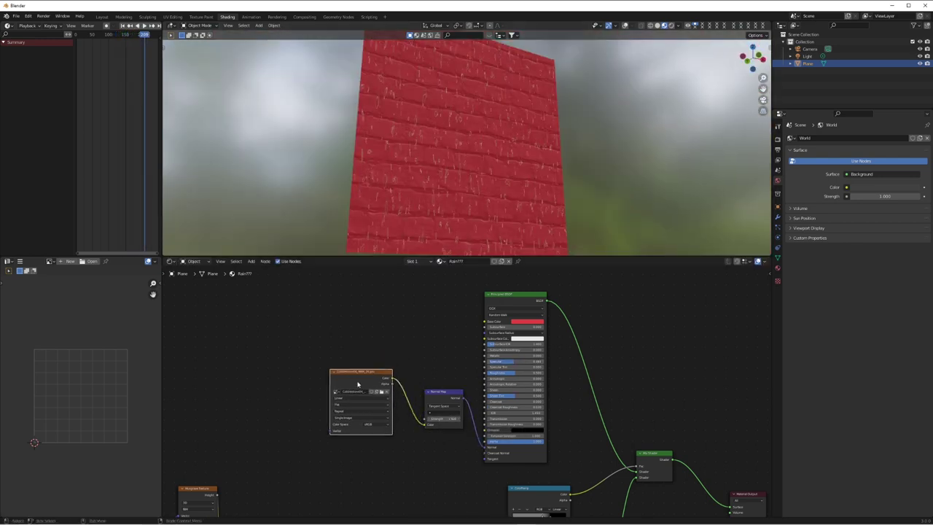
Add Texture Coordinate and Mapping nodes to the cobblestone normal image and scale up the plane's UVs in Edit Mode.
key("ctrl+t")
key("Tab")
scroll(112, 360, "down", 11)
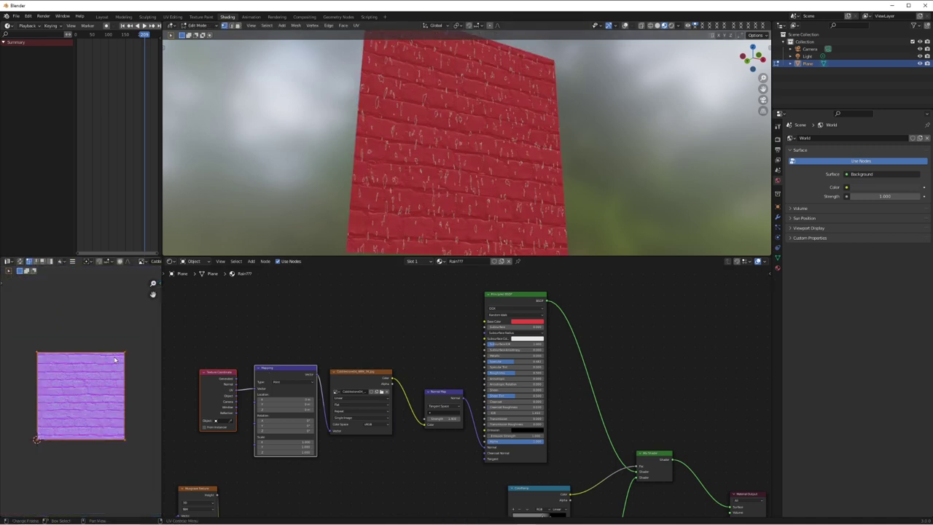
key("s")
right_click(115, 360)
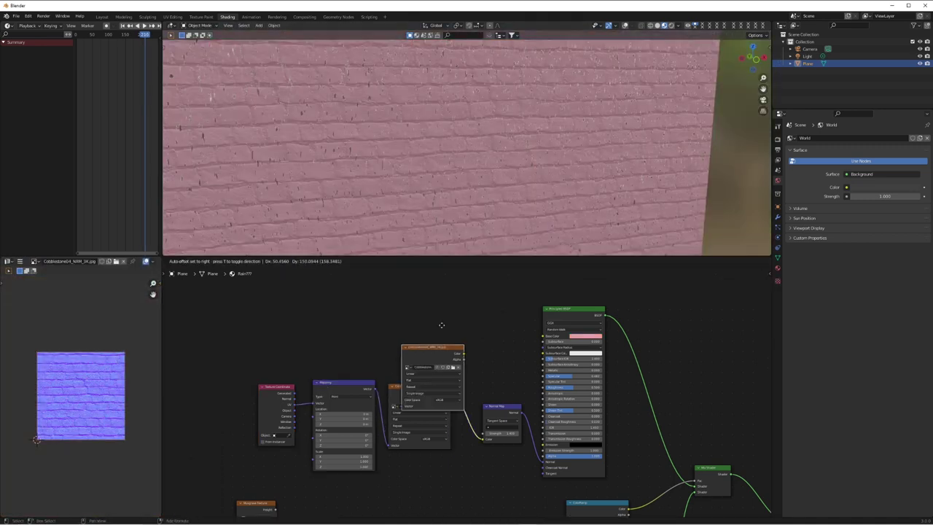
Place a duplicate of the cobblestone Image Texture above the original and load the Cobblestone04 COL VAR1 colour image into it.
left_click(439, 327)
left_click(444, 248)
left_click(583, 384)
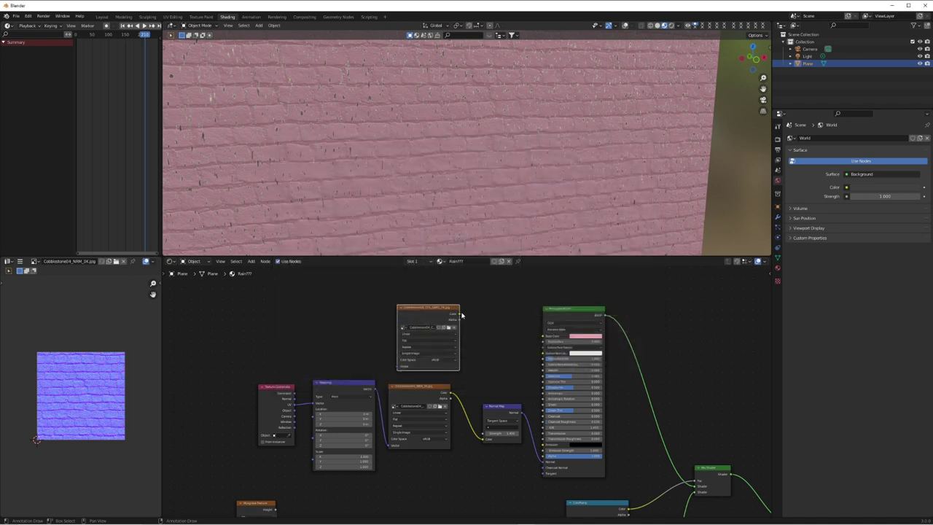
Connect the colour image to the Principled BSDF's Base Color and the Mapping Vector to that image, and view the cobblestone surface.
left_click_drag(459, 313, 543, 336)
left_click_drag(374, 388, 403, 366)
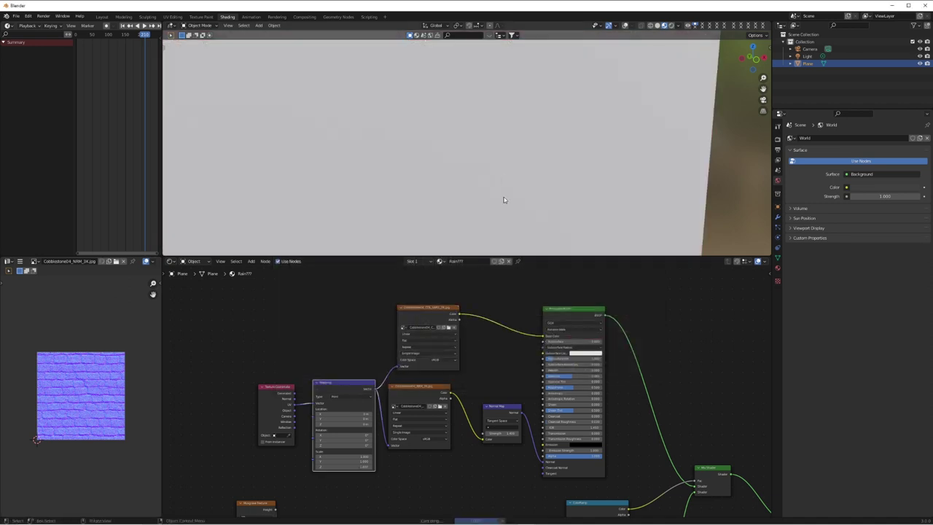
scroll(504, 200, "down", 4)
middle_click_drag(510, 188, 545, 177)
scroll(545, 177, "up", 4)
key("space")
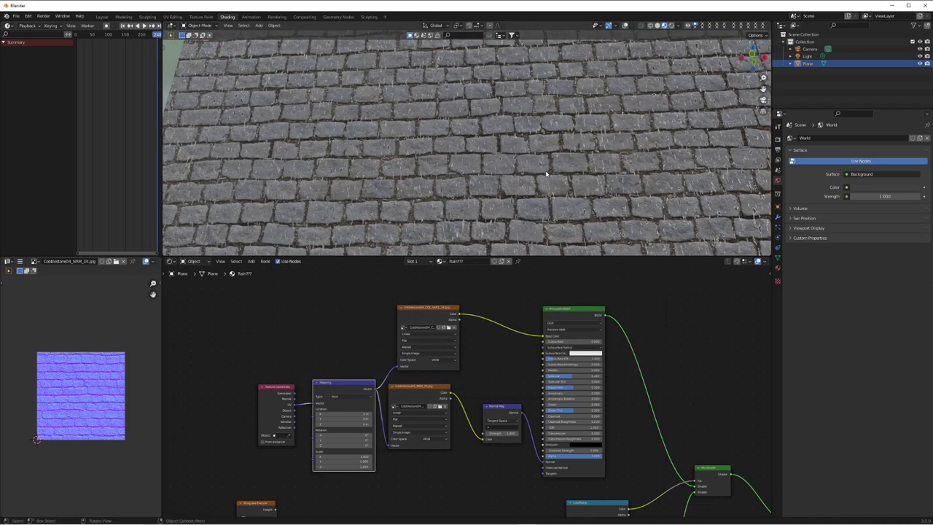
Darken the duplicated ColorRamp's light grey stop to mid grey and save the file as RainfallTexture Tutorial2.blend.
middle_click_drag(530, 510, 529, 422)
left_click(599, 456)
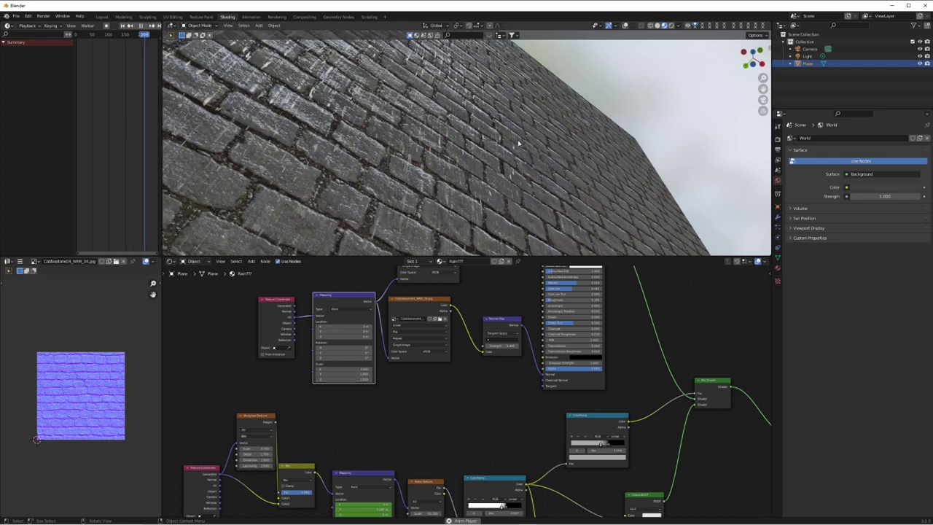
key("ctrl+s")
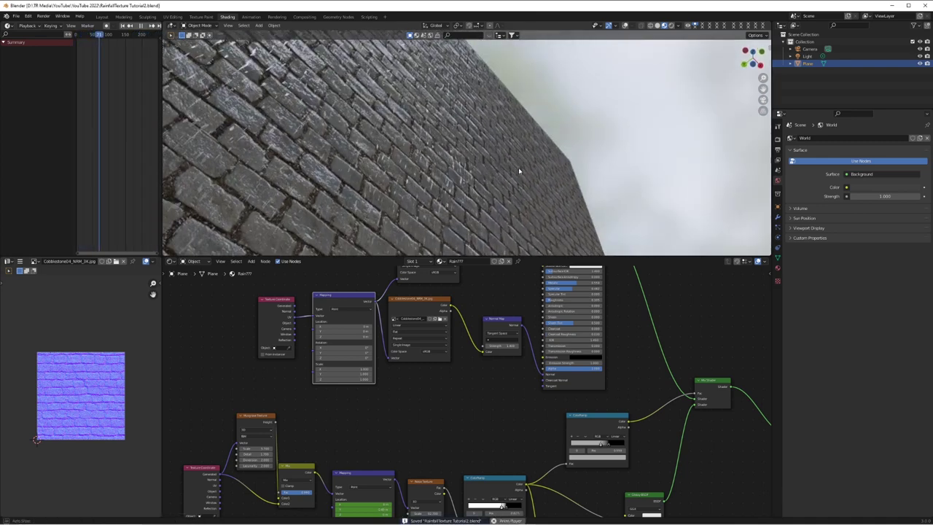
Rename the material to Rain! by replacing the question marks.
left_click(476, 260)
key("BackSpace")
key("BackSpace")
key("BackSpace")
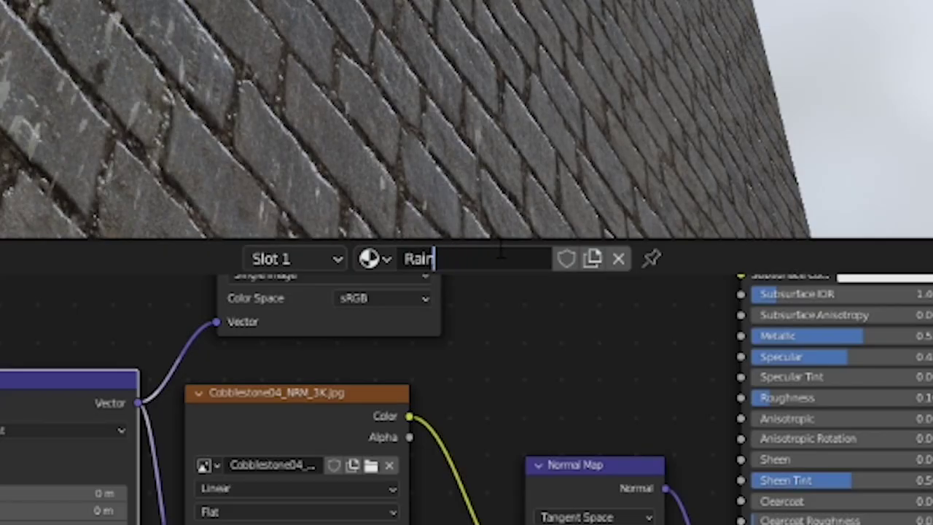
type("f")
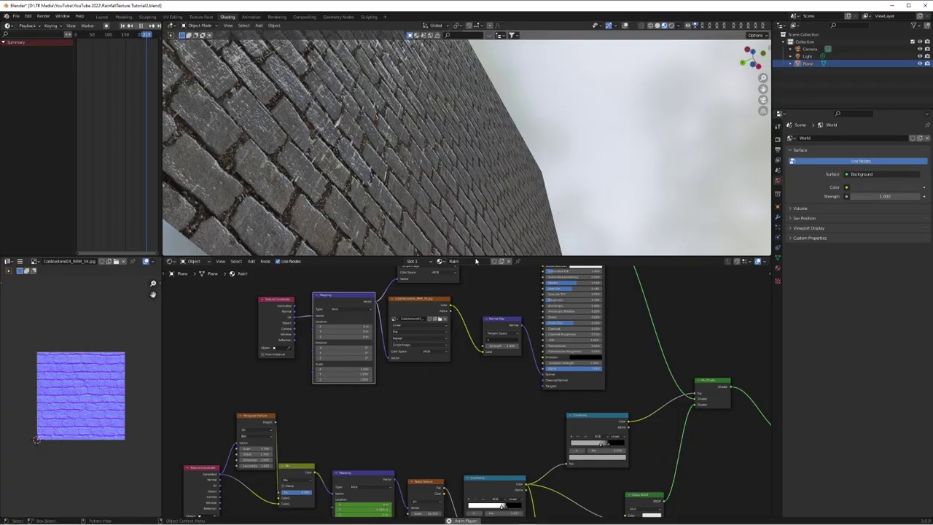
Review the whole node tree, from the cobblestone Principled branch to the Glossy BSDF, Noise Texture and Musgrave Texture, and the animated surface.
scroll(471, 376, "down", 5)
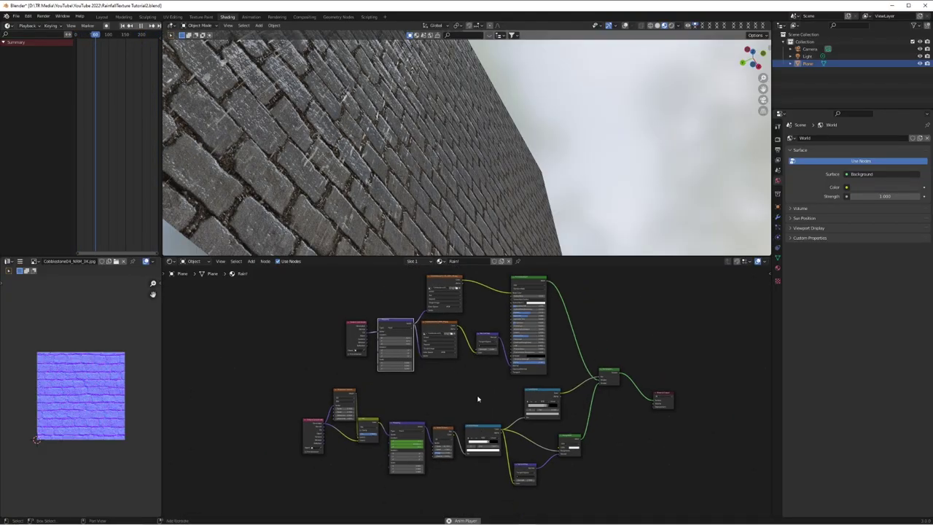
middle_click_drag(477, 399, 477, 413)
left_click_drag(562, 276, 390, 370)
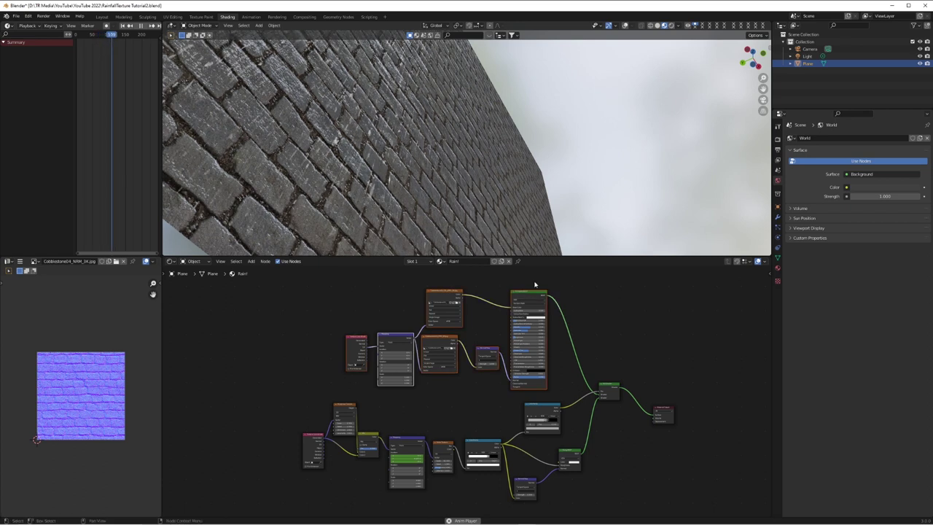
left_click(538, 294)
scroll(567, 481, "down", 1, "shift")
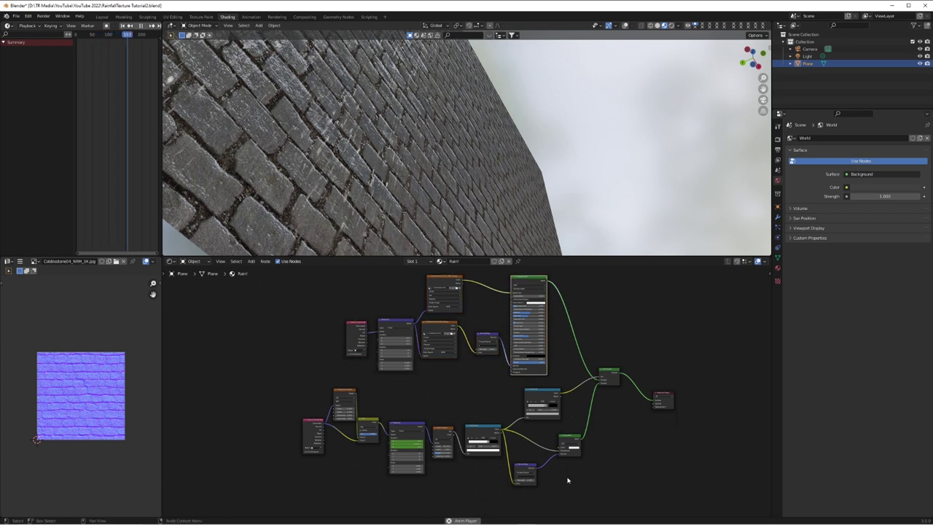
left_click(573, 440)
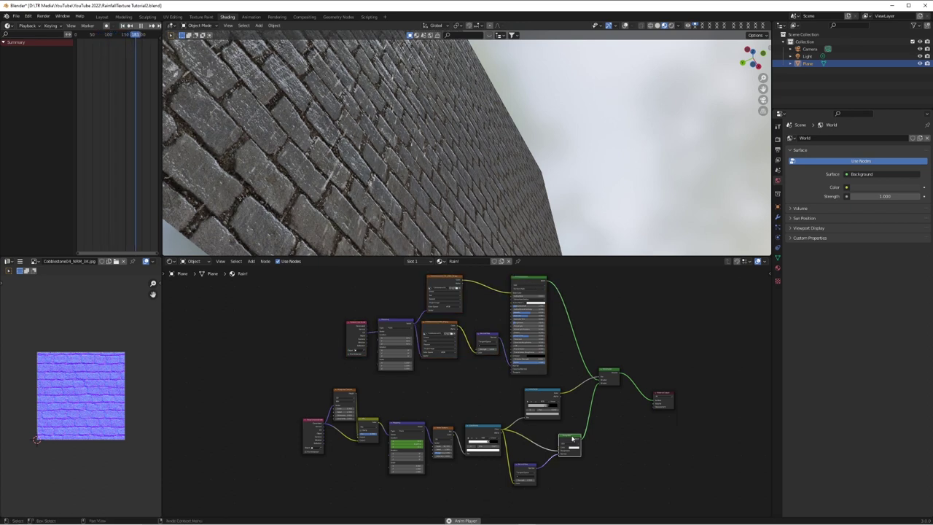
left_click(444, 433)
left_click_drag(442, 430, 446, 427)
left_click_drag(351, 394, 349, 391)
middle_click_drag(526, 185, 493, 210)
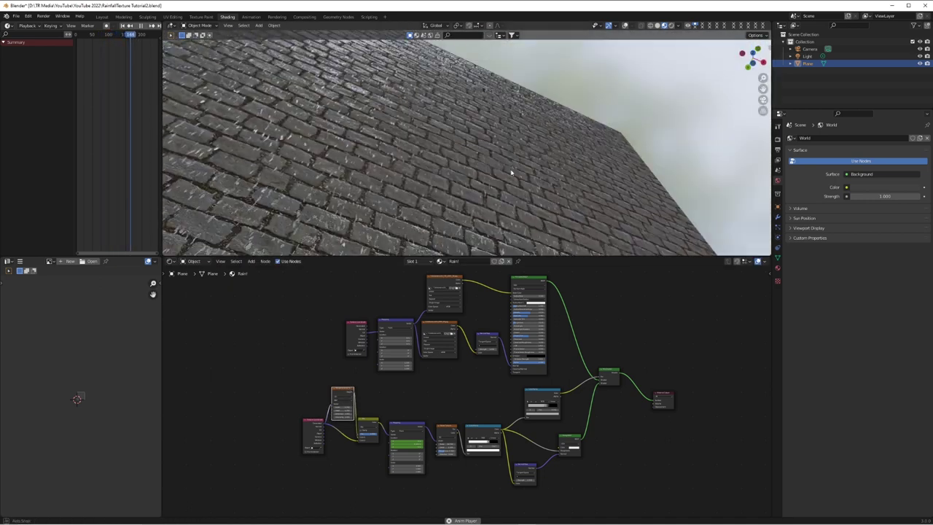
Raise the Musgrave Texture's Scale to 9.8 and Detail to 2.3, lower its Dimension, and view the rain over the whole plane.
middle_click_drag(338, 429, 418, 419, "ctrl")
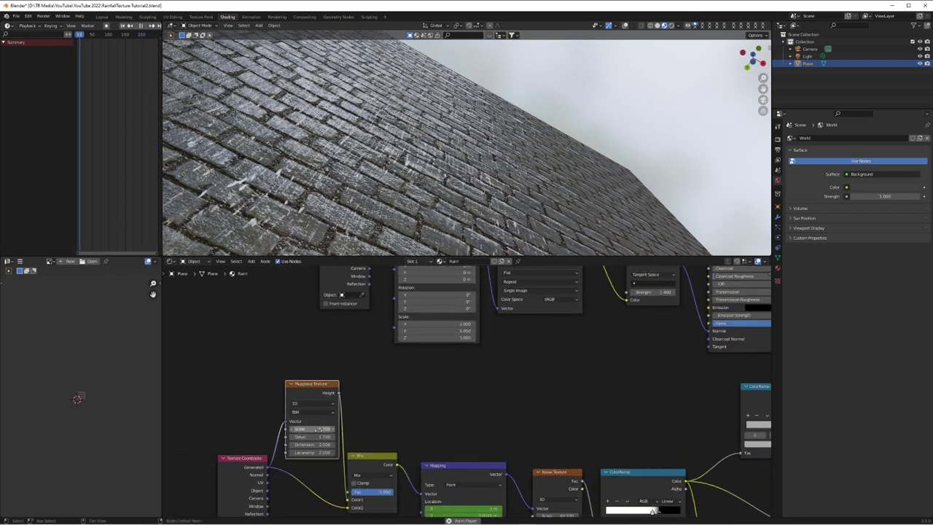
left_click_drag(312, 429, 342, 429)
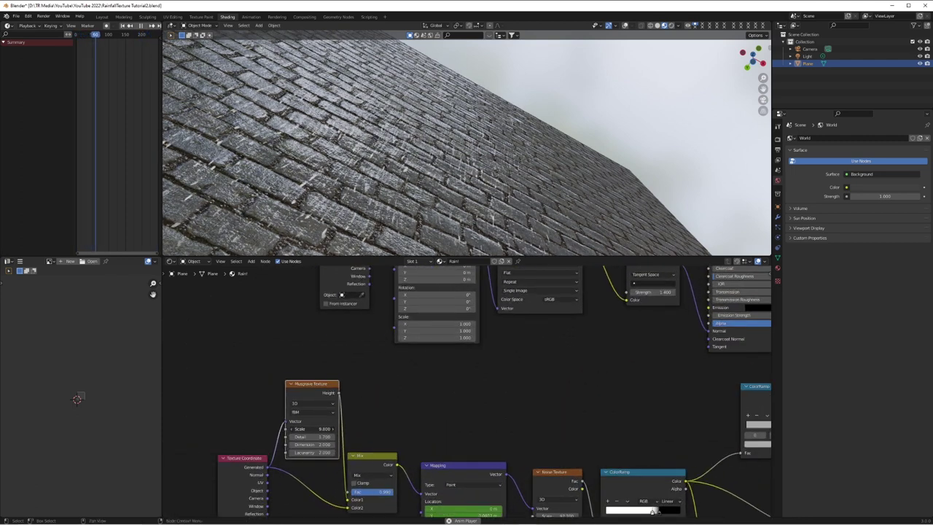
mouse_move(561, 131)
middle_mouse_down()
mouse_move(549, 157)
mouse_move(560, 140)
middle_mouse_up()
mouse_move(313, 437)
left_mouse_down()
mouse_move(328, 436)
mouse_move(304, 445)
left_mouse_up()
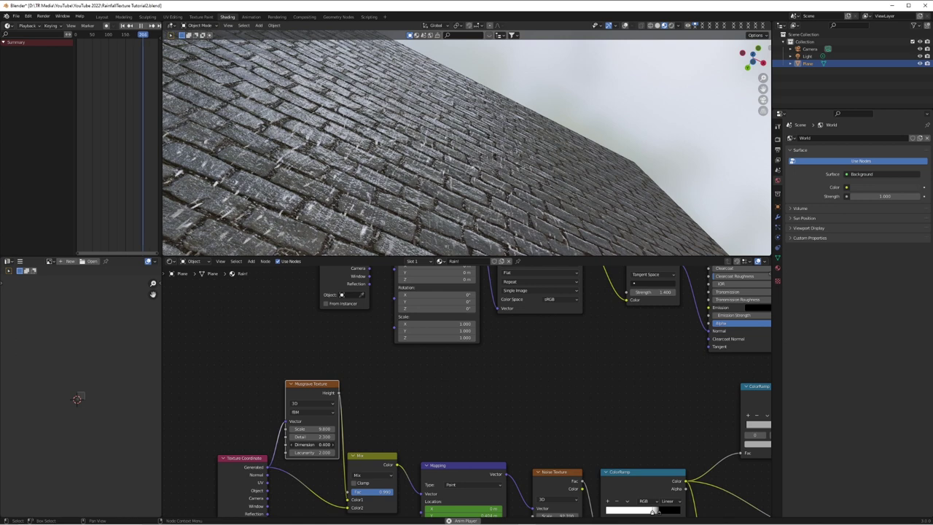
middle_click_drag(469, 235, 499, 177)
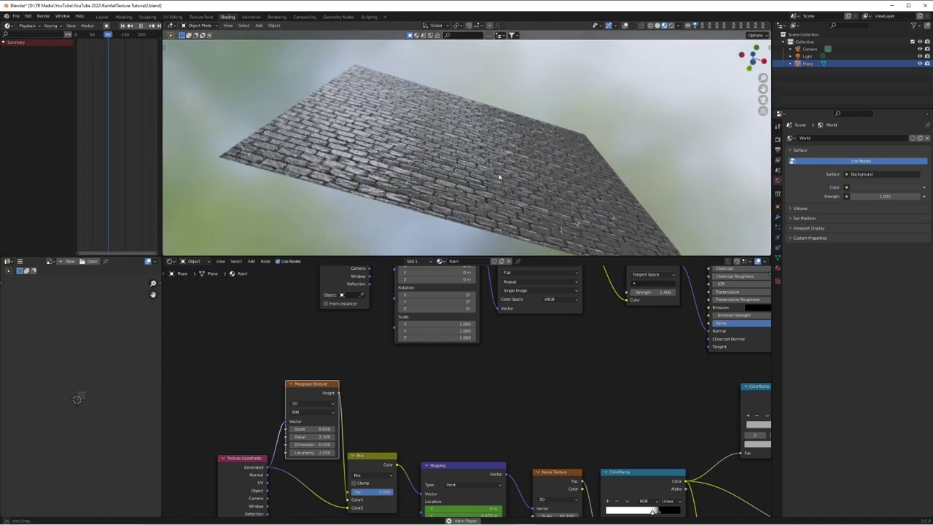